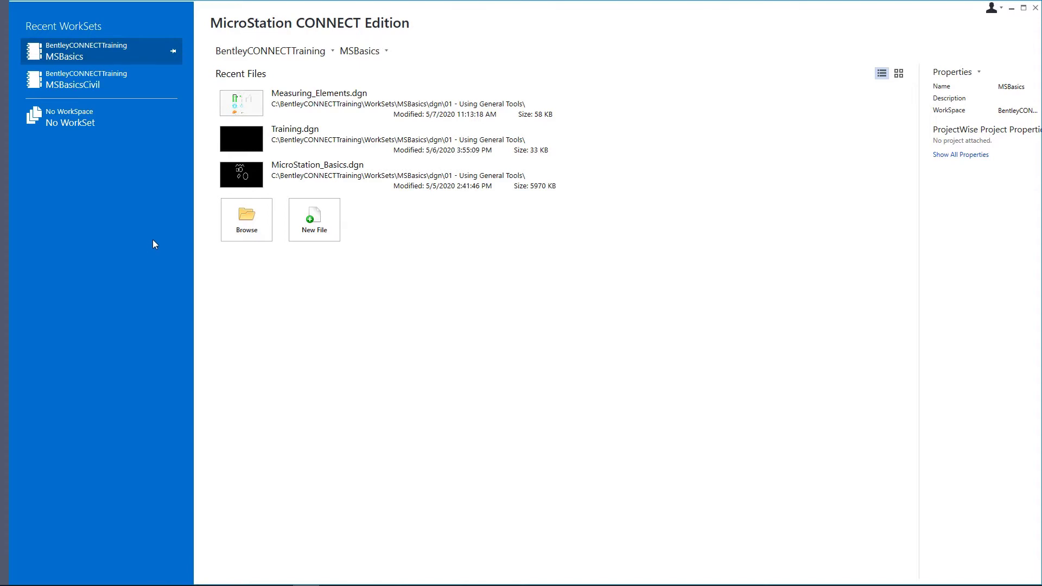
Step: Select the BentleyCONNECTTraining WorkSpace and the MSBasics WorkSet
{"action": "left_click", "coordinate": [296, 52]}
{"action": "left_click", "coordinate": [274, 102]}
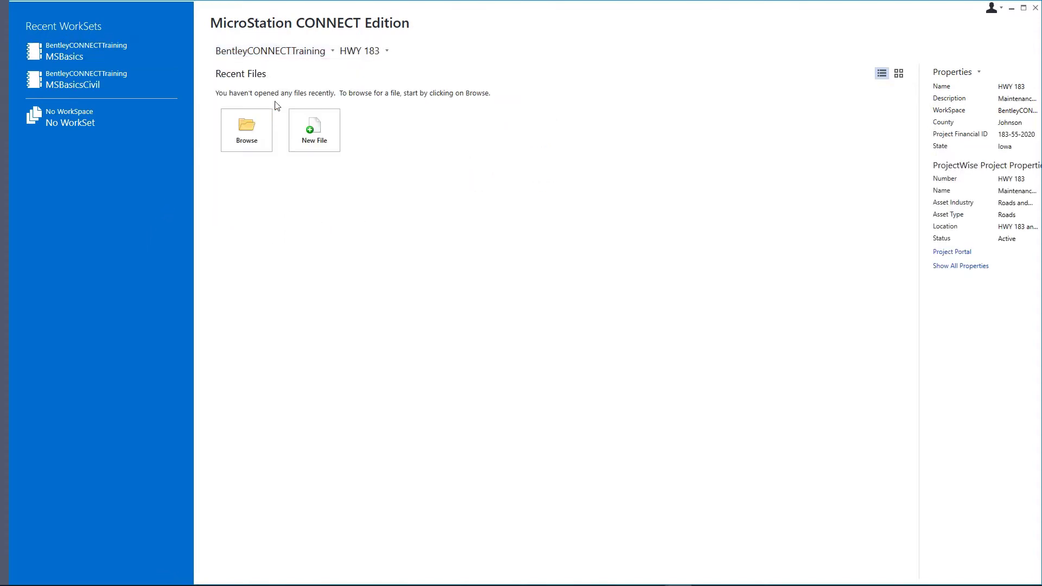
{"action": "left_click", "coordinate": [362, 53]}
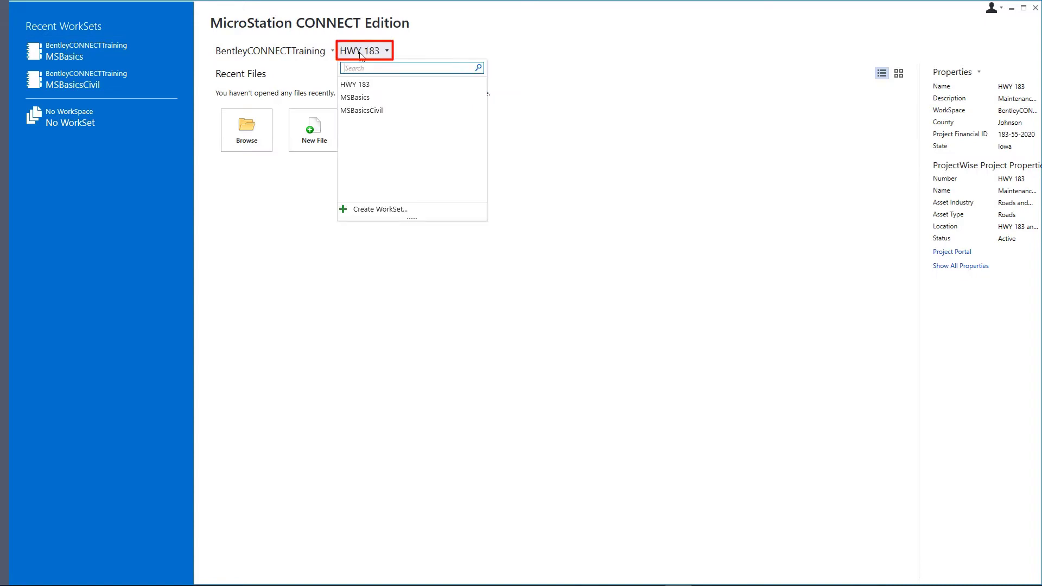
{"action": "left_click", "coordinate": [362, 97]}
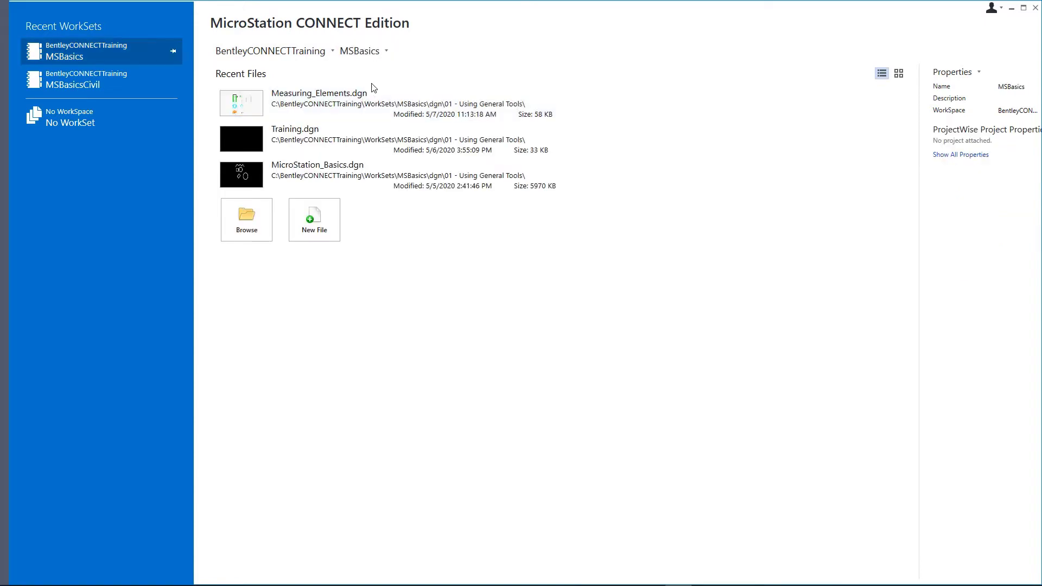
Step: Open Element_Attributes.dgn from the dgn > 02 - Defining Element Attributes folder
{"action": "left_click", "coordinate": [261, 217]}
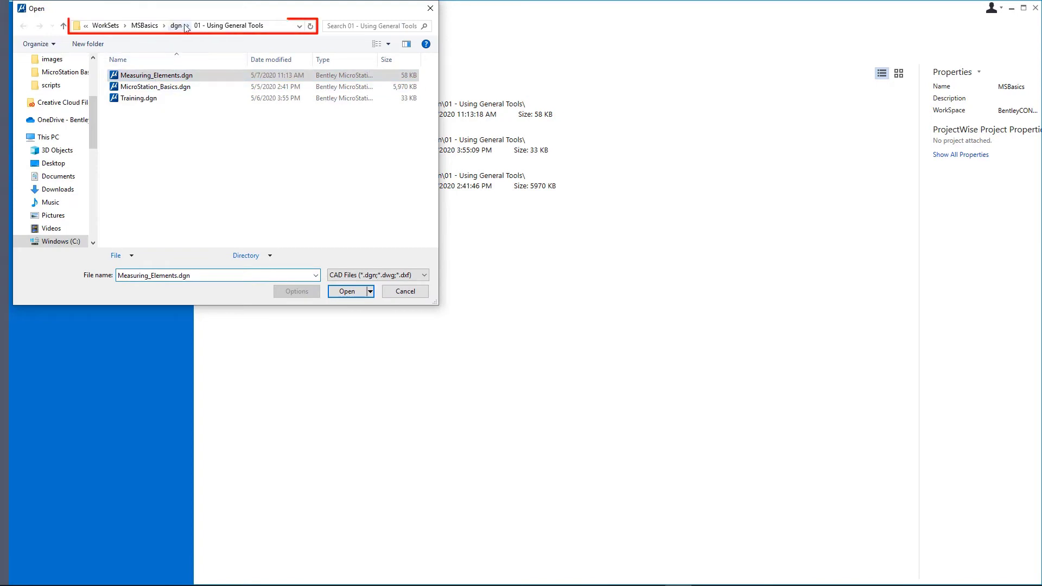
{"action": "left_click", "coordinate": [177, 26]}
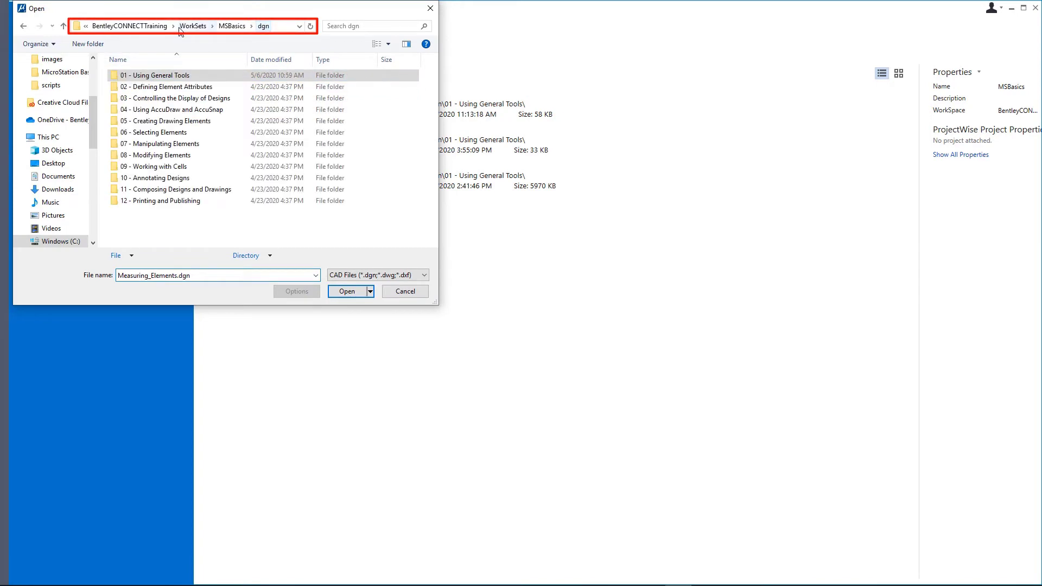
{"action": "double_click", "coordinate": [146, 88]}
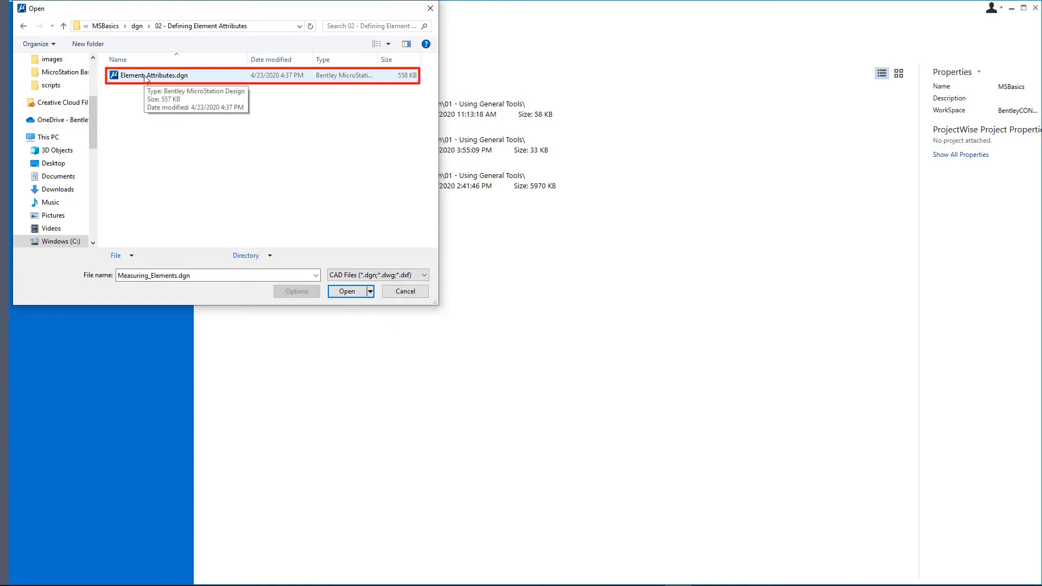
{"action": "double_click", "coordinate": [144, 76]}
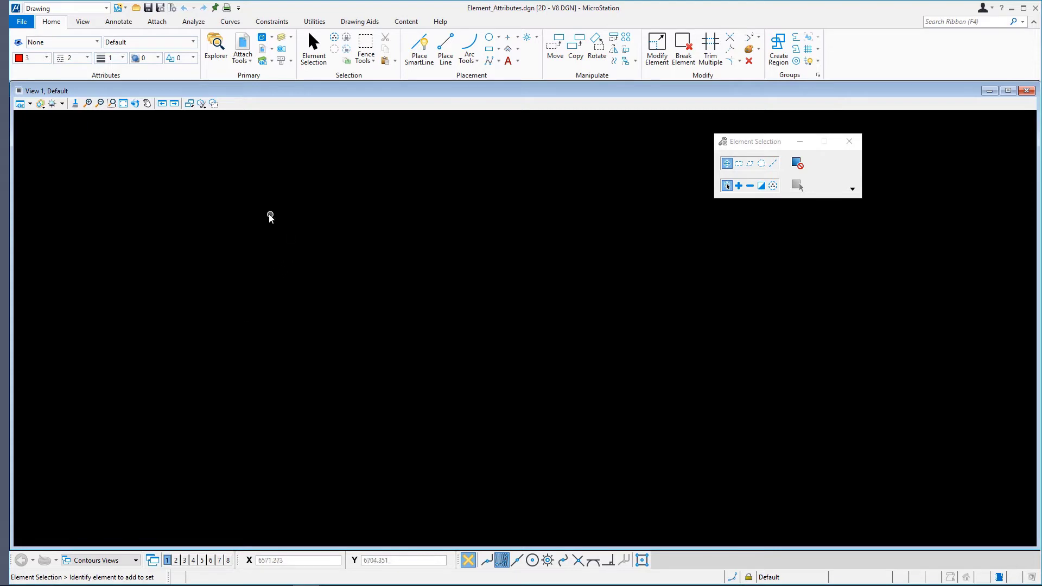
Step: Pick the Default model, search 'geo' to make geometry the active level, then close Models
{"action": "left_click", "coordinate": [261, 38]}
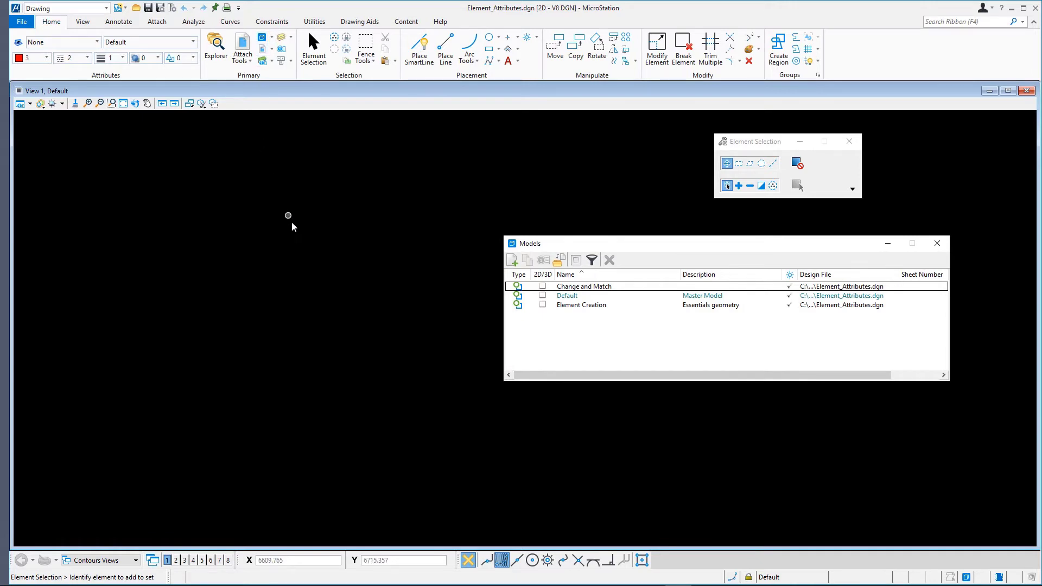
{"action": "left_click", "coordinate": [570, 298]}
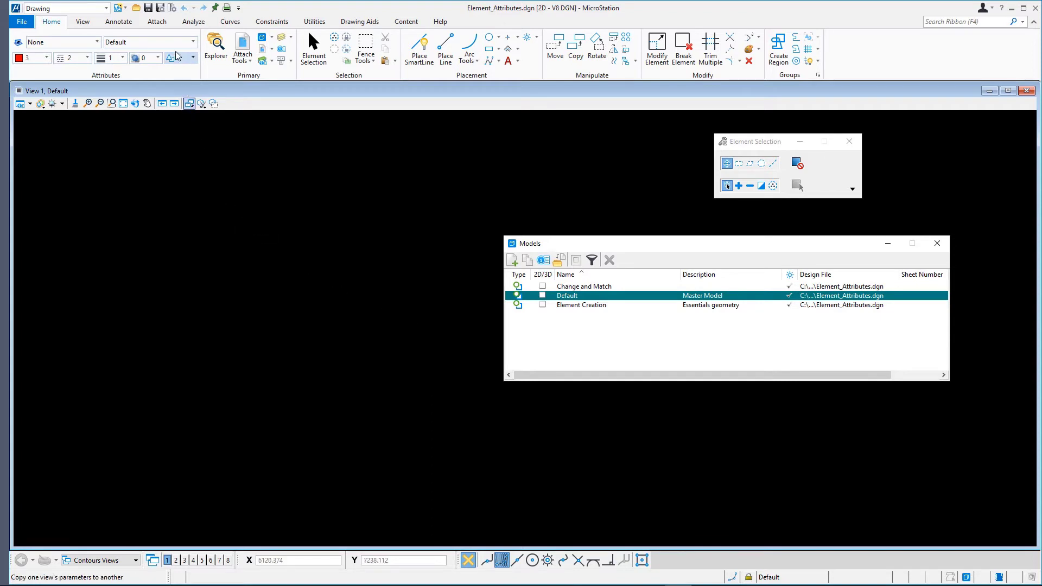
{"action": "left_click", "coordinate": [194, 45]}
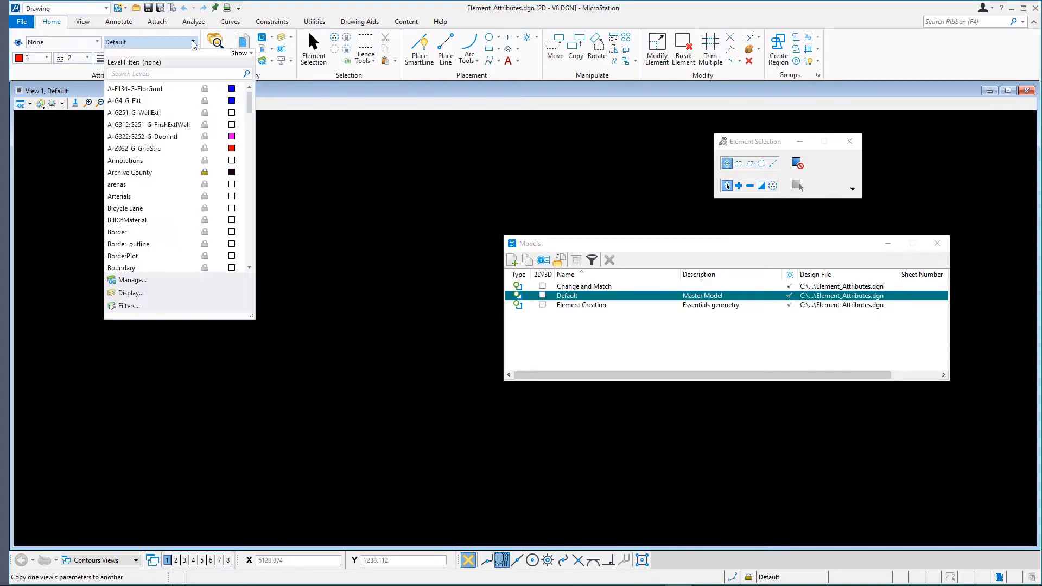
{"action": "left_click", "coordinate": [163, 75]}
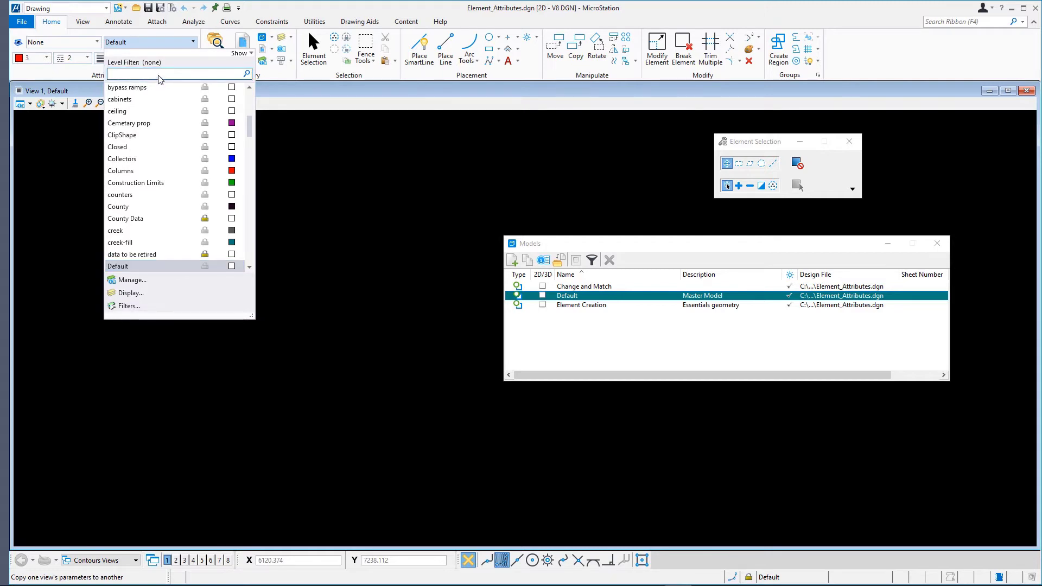
{"action": "type", "text": "geo"}
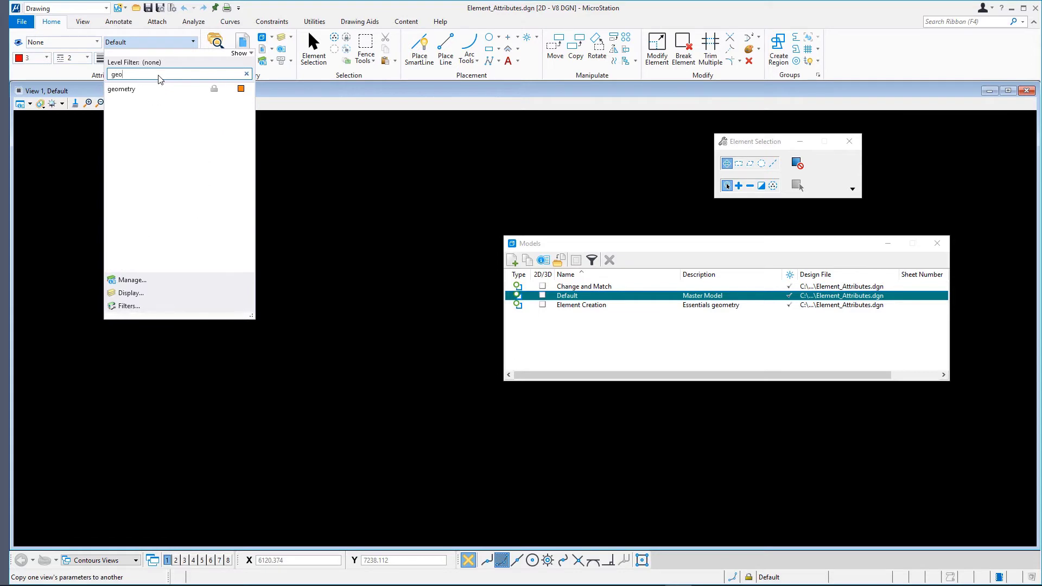
{"action": "left_click", "coordinate": [134, 89]}
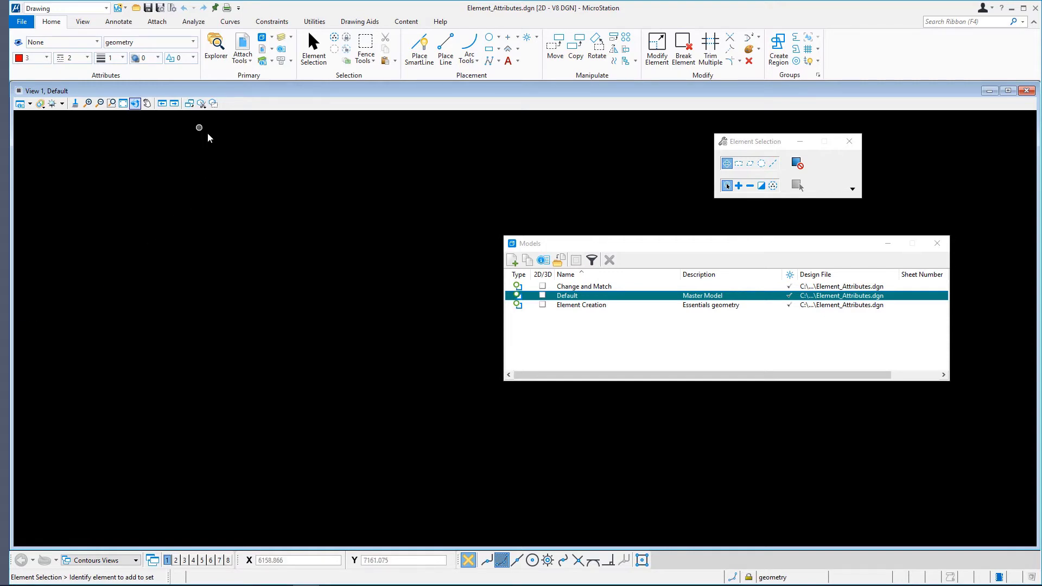
{"action": "left_click", "coordinate": [937, 245]}
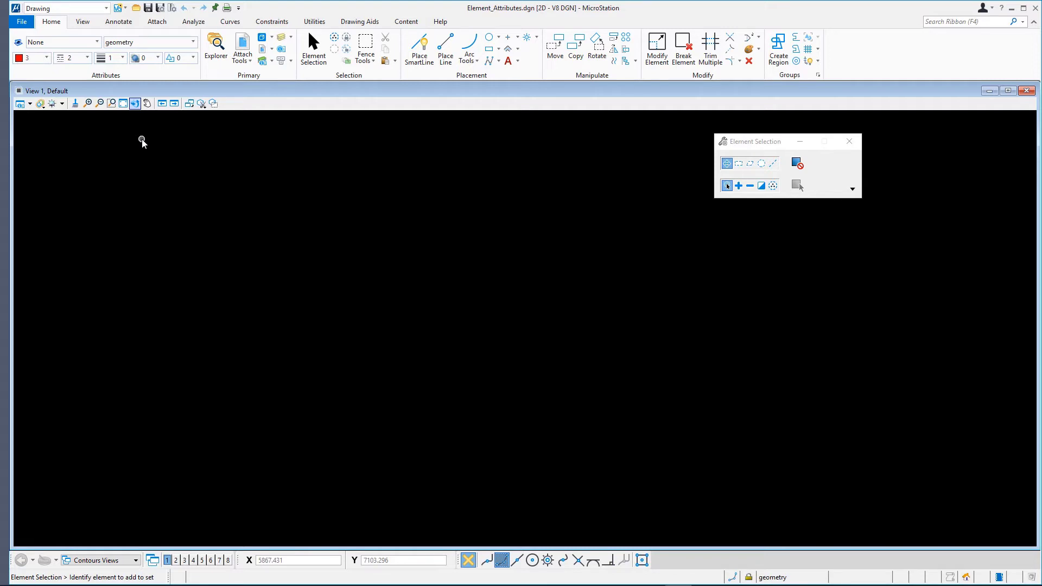
Step: Set the active Color, Line Style and Line Weight each to ByLevel
{"action": "left_click", "coordinate": [47, 57]}
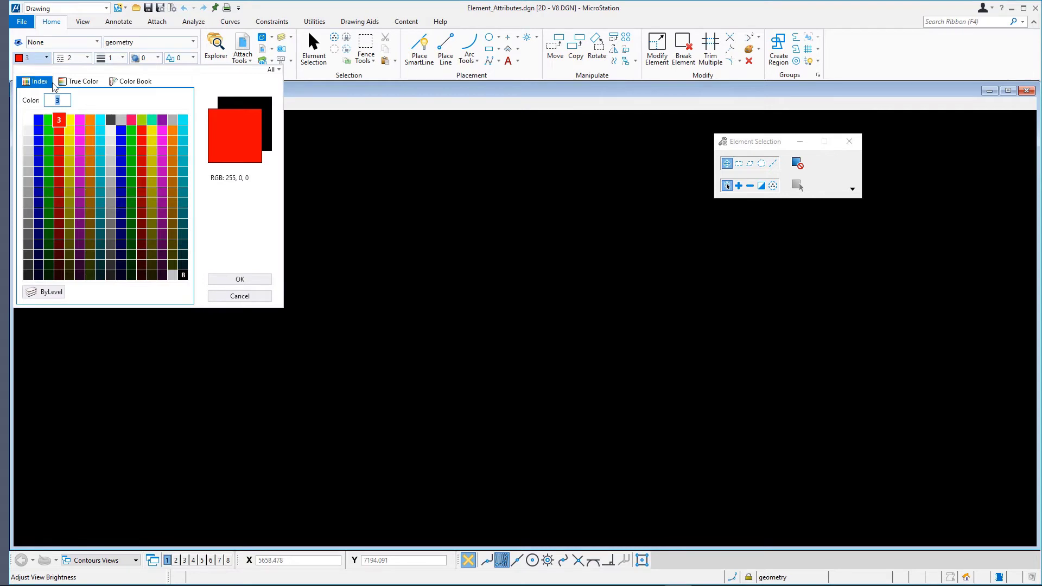
{"action": "left_click", "coordinate": [48, 292]}
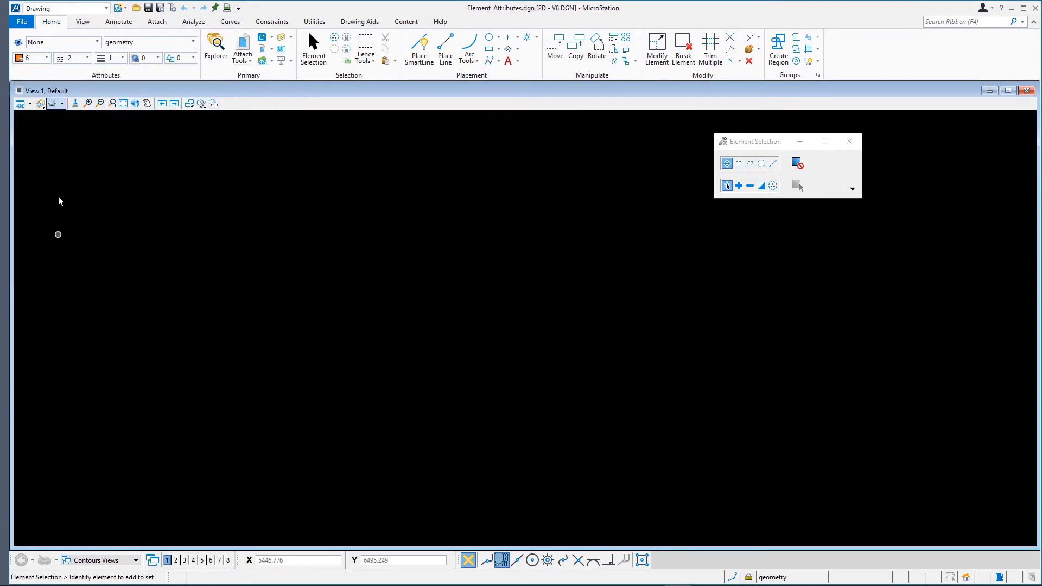
{"action": "left_click", "coordinate": [76, 58]}
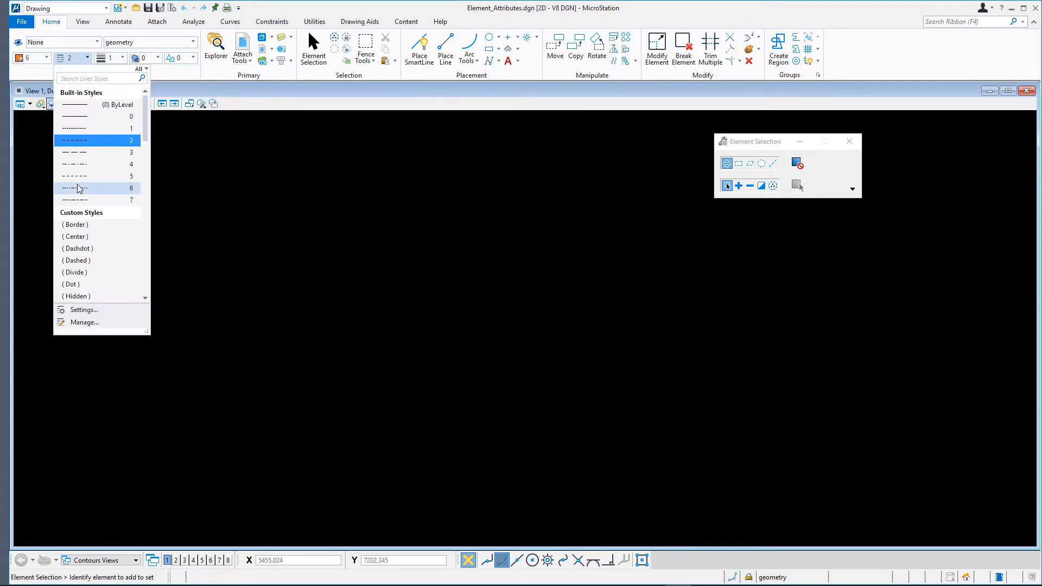
{"action": "left_click", "coordinate": [95, 107]}
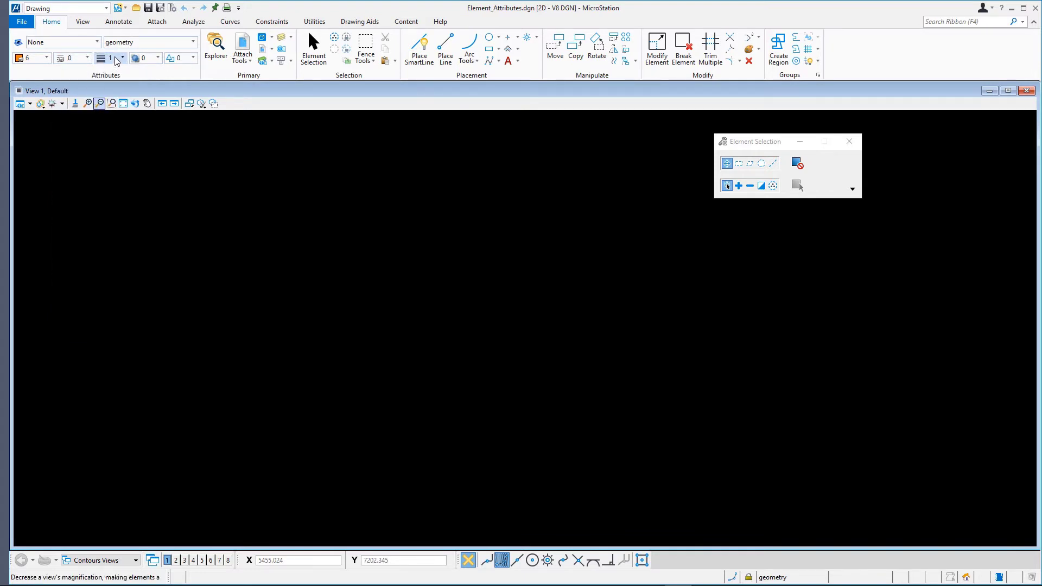
{"action": "left_click", "coordinate": [115, 58]}
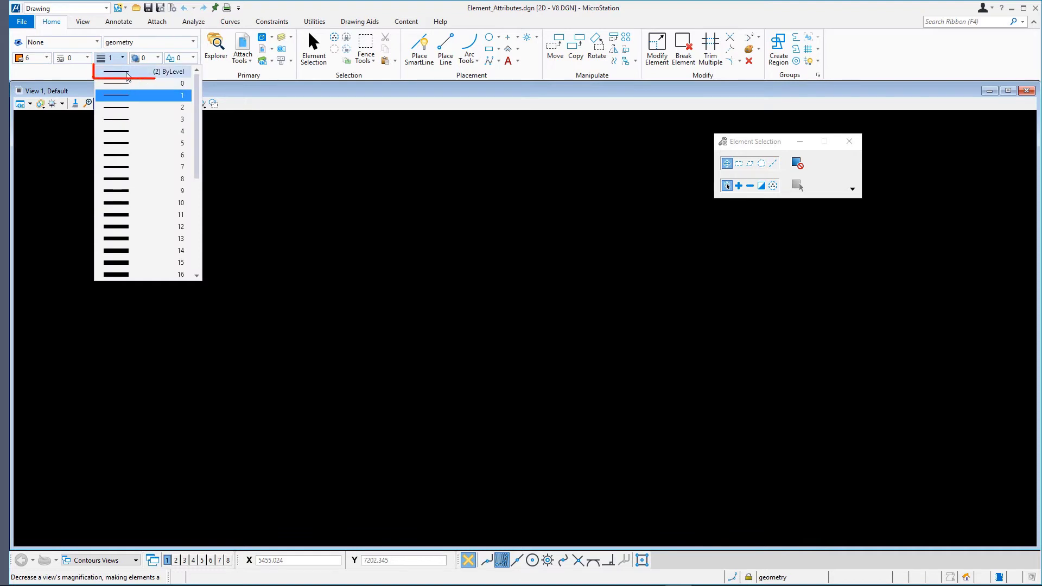
{"action": "left_click", "coordinate": [128, 74]}
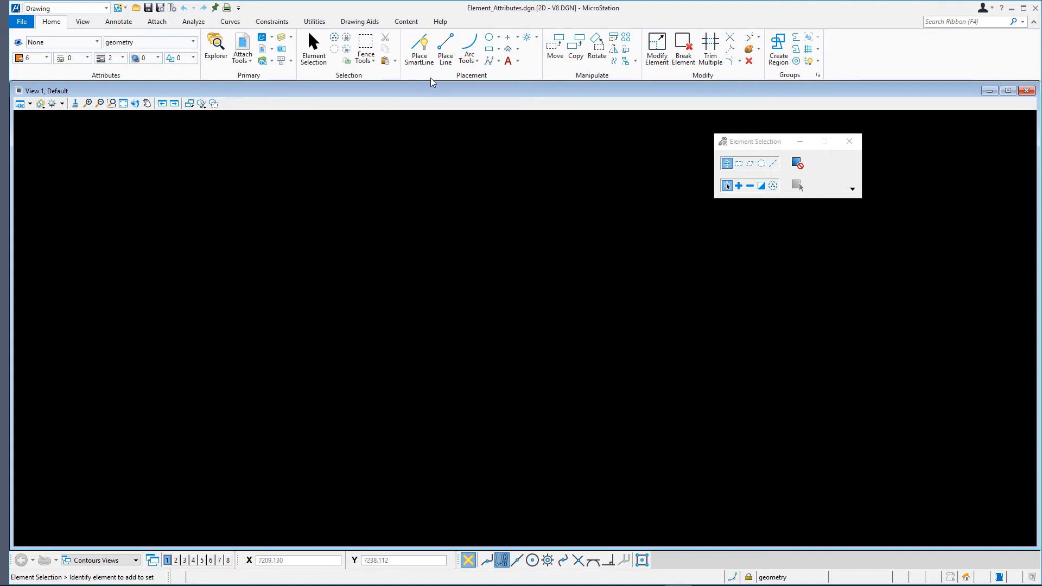
Step: Draw the first four-segment orange zigzag SmartLine across the view
{"action": "left_click", "coordinate": [423, 50]}
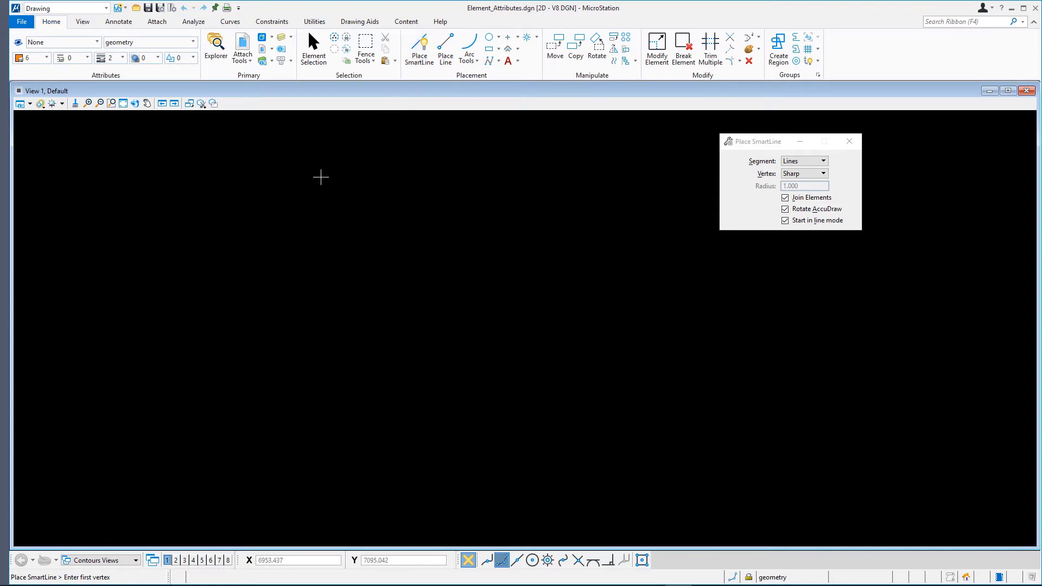
{"action": "left_click", "coordinate": [137, 306]}
{"action": "left_click", "coordinate": [316, 193]}
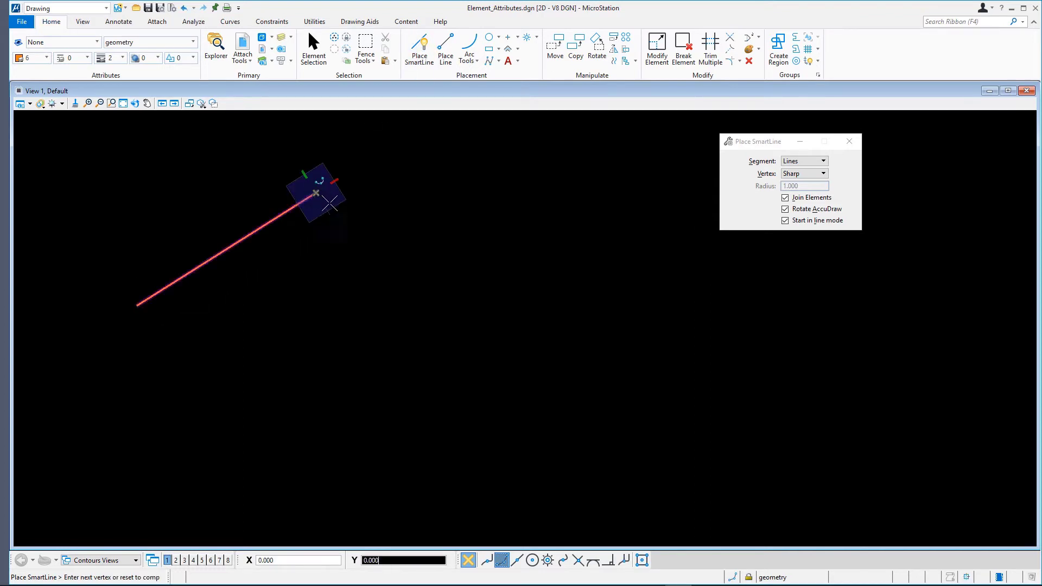
{"action": "left_click", "coordinate": [421, 279]}
{"action": "left_click", "coordinate": [560, 193]}
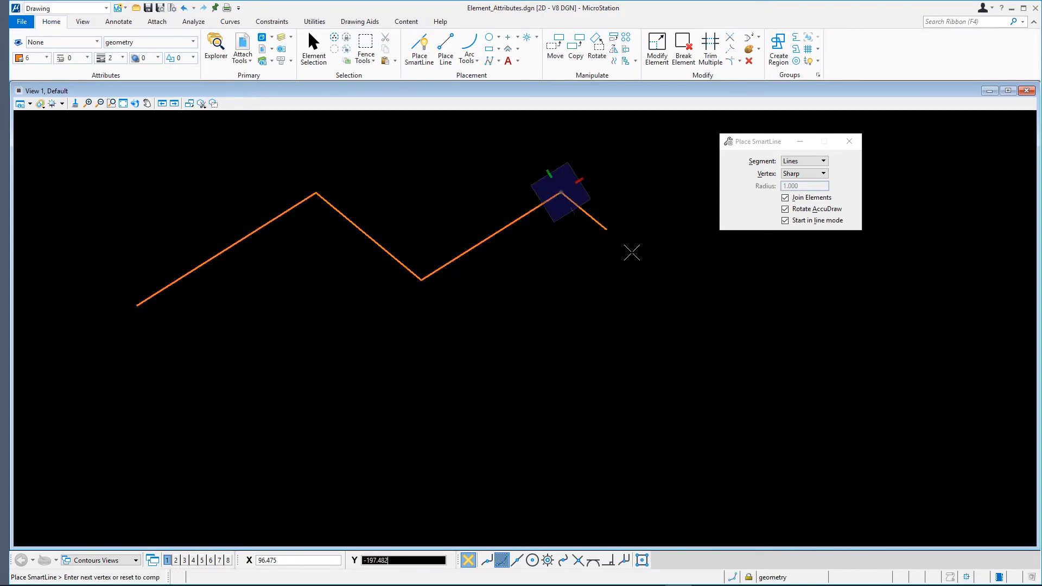
{"action": "left_click", "coordinate": [680, 277]}
{"action": "right_click", "coordinate": [664, 309]}
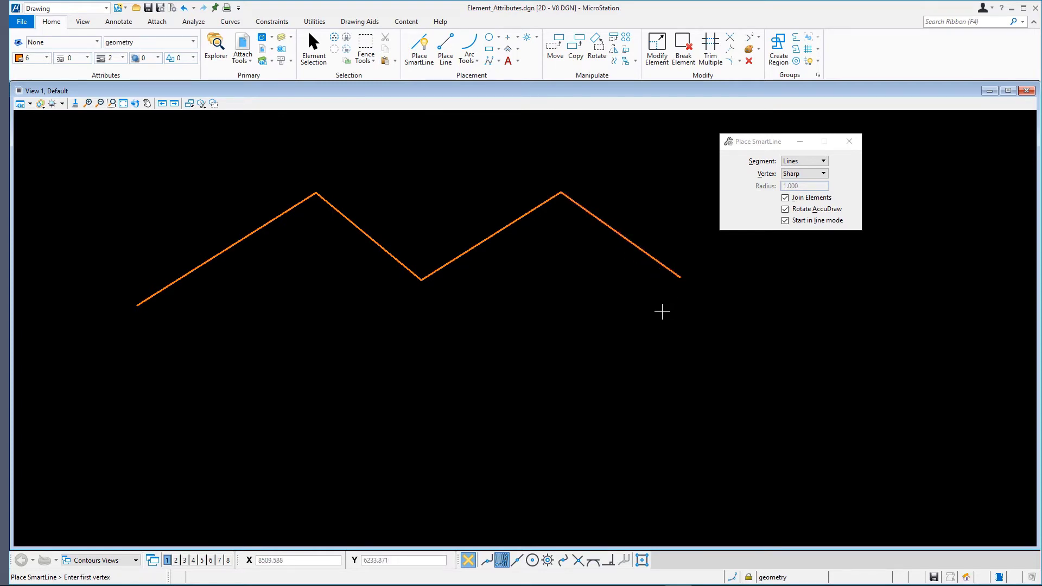
Step: Draw a second parallel orange zigzag SmartLine just below the first
{"action": "left_click", "coordinate": [662, 311]}
{"action": "left_click", "coordinate": [556, 233]}
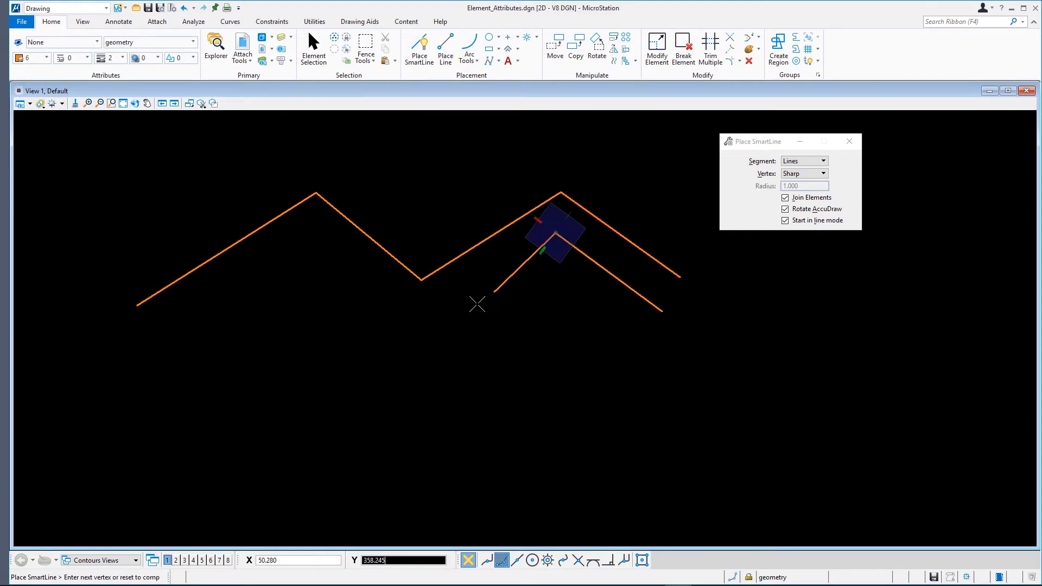
{"action": "left_click", "coordinate": [424, 314]}
{"action": "left_click", "coordinate": [320, 227]}
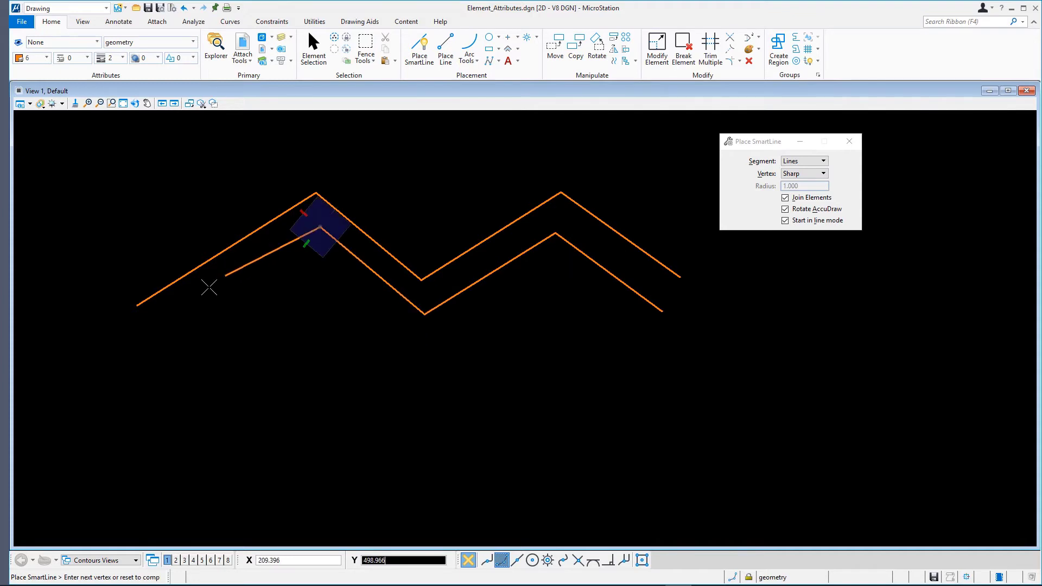
{"action": "left_click", "coordinate": [151, 329]}
{"action": "right_click", "coordinate": [148, 326]}
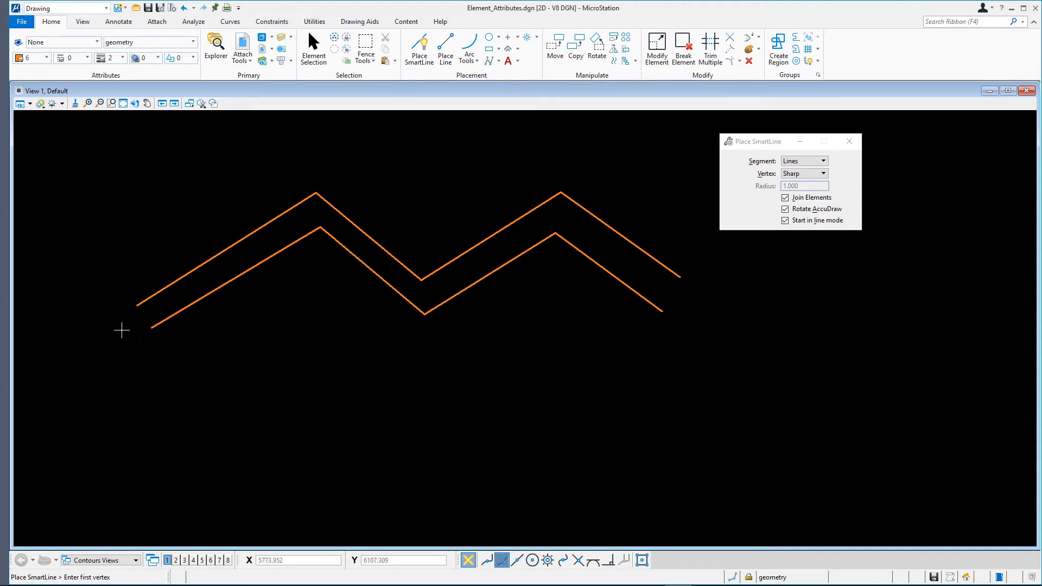
Step: Make land the active level
{"action": "left_click", "coordinate": [194, 42]}
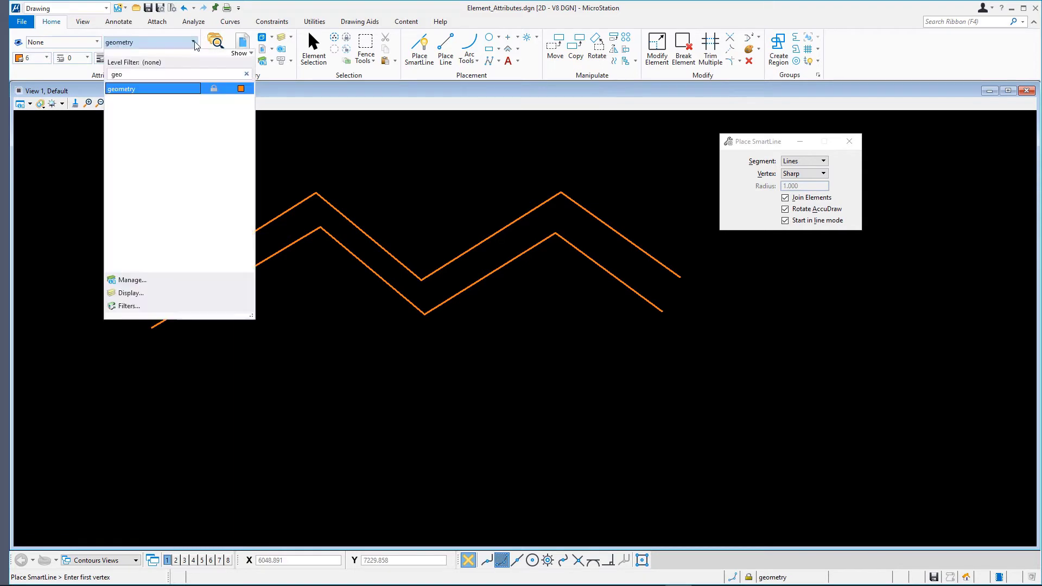
{"action": "left_click", "coordinate": [246, 74]}
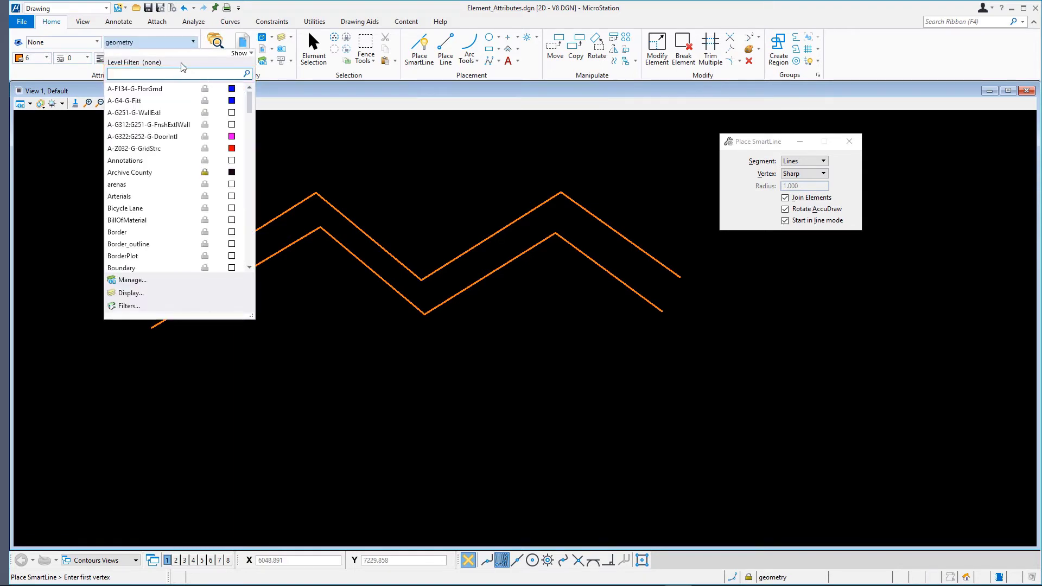
{"action": "type", "text": "land"}
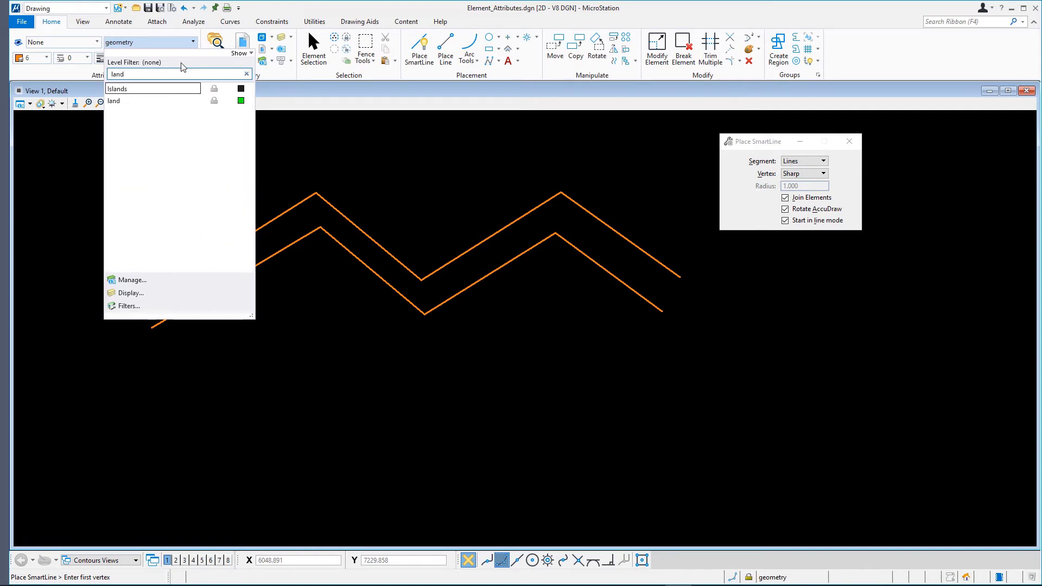
{"action": "left_click", "coordinate": [129, 101]}
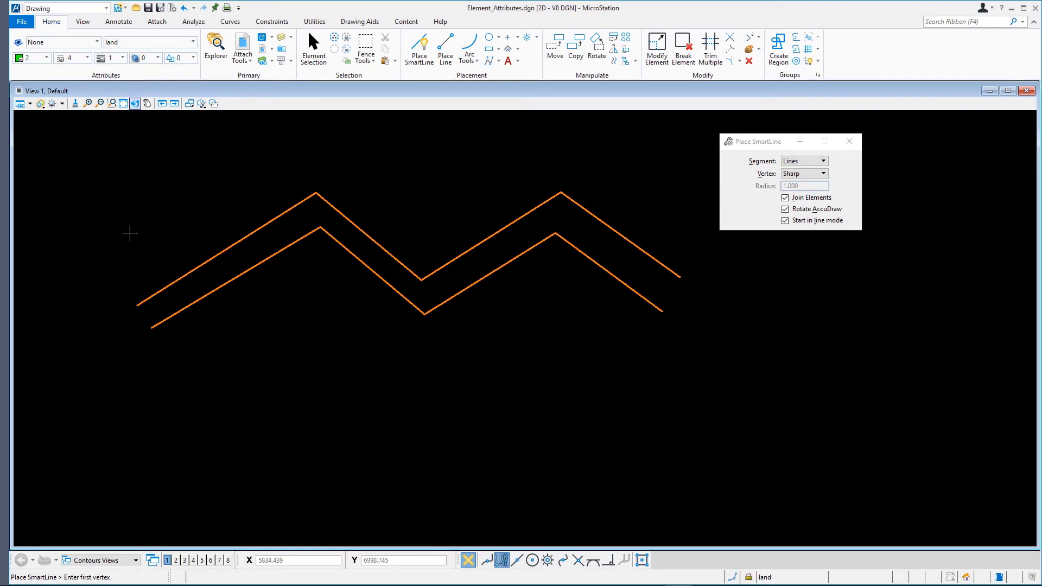
Step: Draw two parallel green dash-dot zigzag SmartLines beneath the orange pair
{"action": "left_click", "coordinate": [166, 352]}
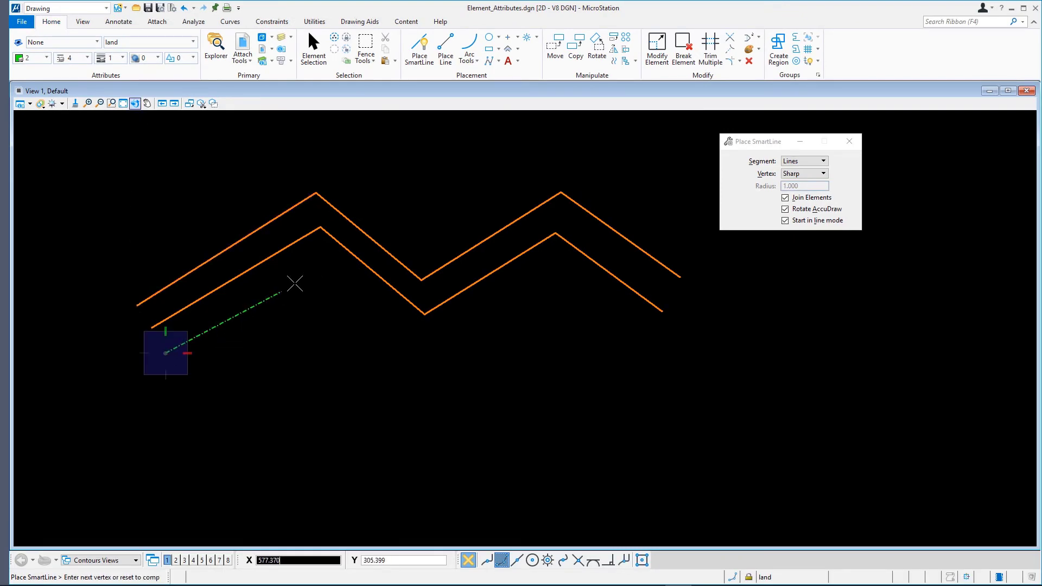
{"action": "left_click", "coordinate": [321, 270]}
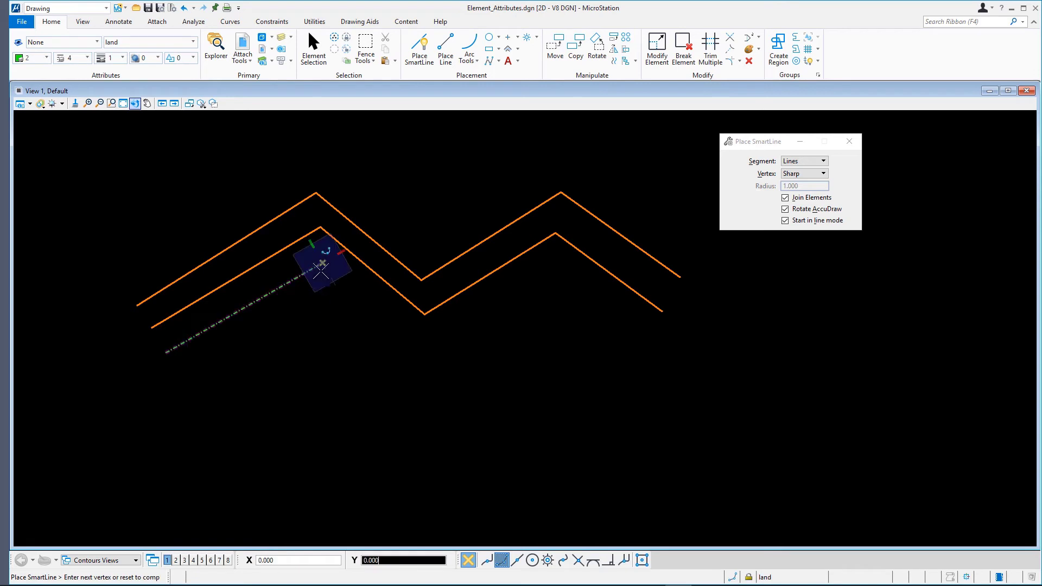
{"action": "left_click", "coordinate": [423, 348]}
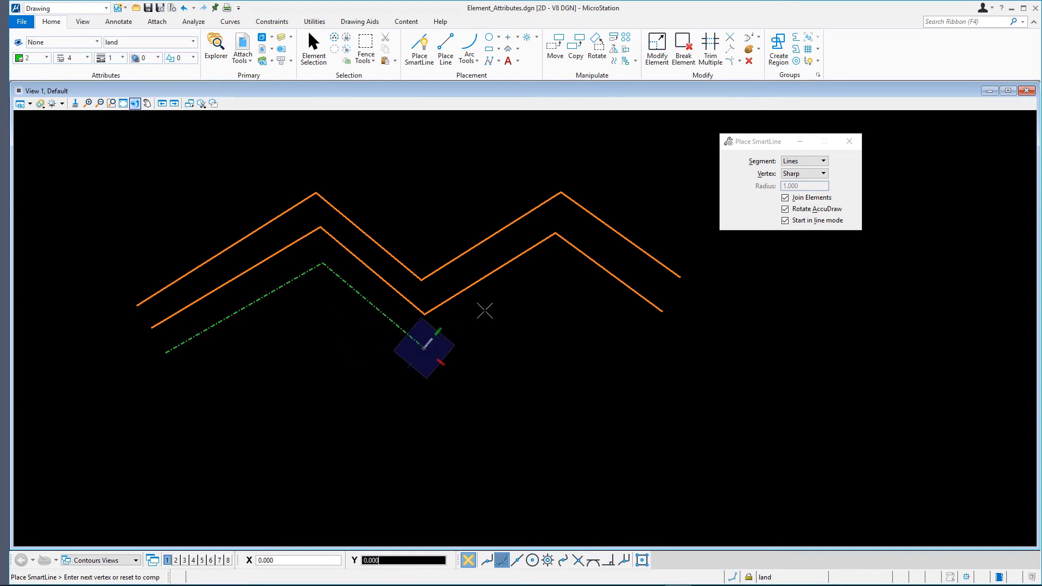
{"action": "left_click", "coordinate": [557, 270]}
{"action": "left_click", "coordinate": [640, 329]}
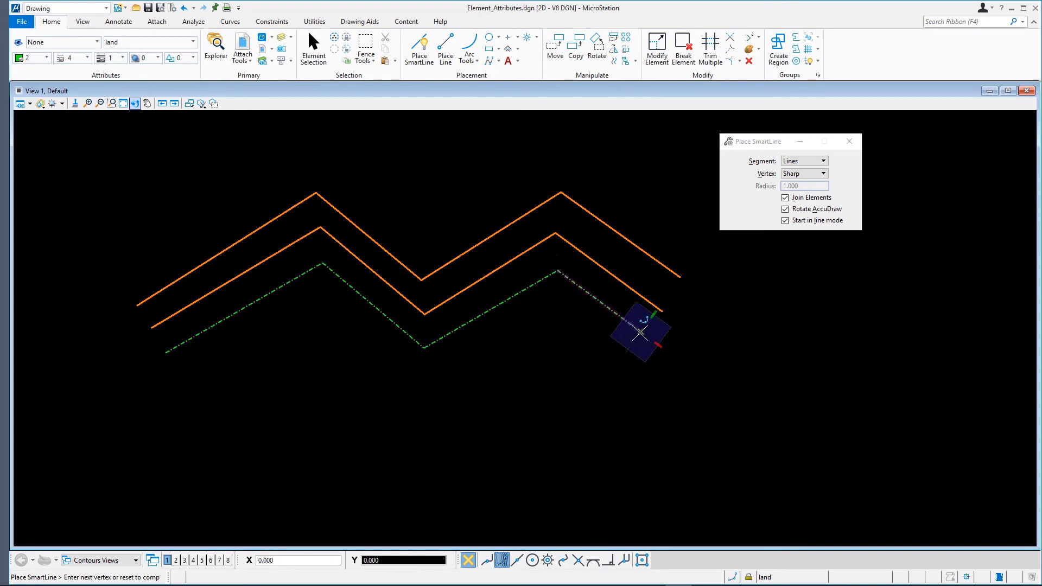
{"action": "right_click", "coordinate": [639, 330]}
{"action": "left_click", "coordinate": [624, 350]}
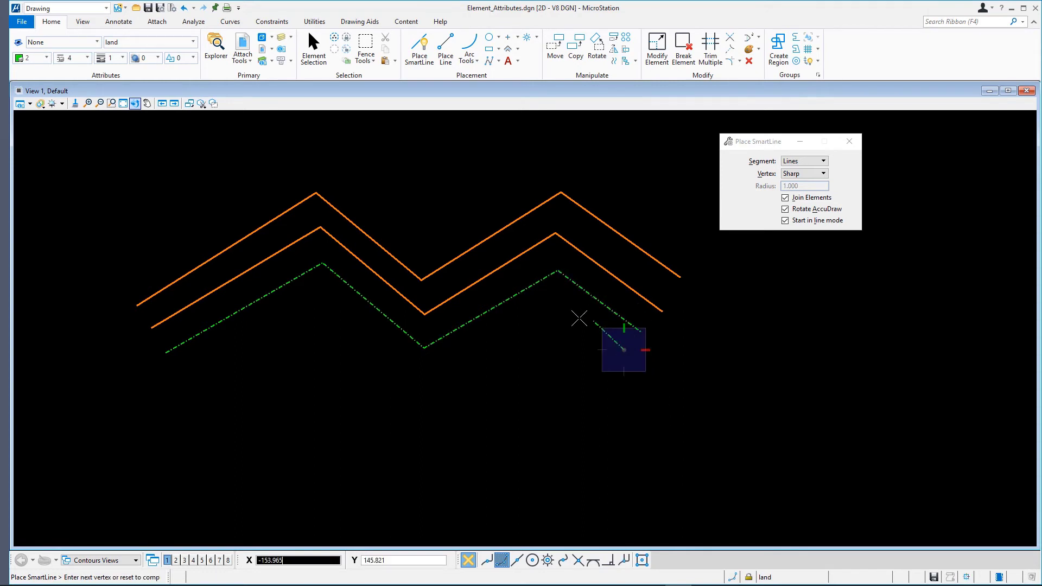
{"action": "left_click", "coordinate": [561, 300]}
{"action": "left_click", "coordinate": [426, 376]}
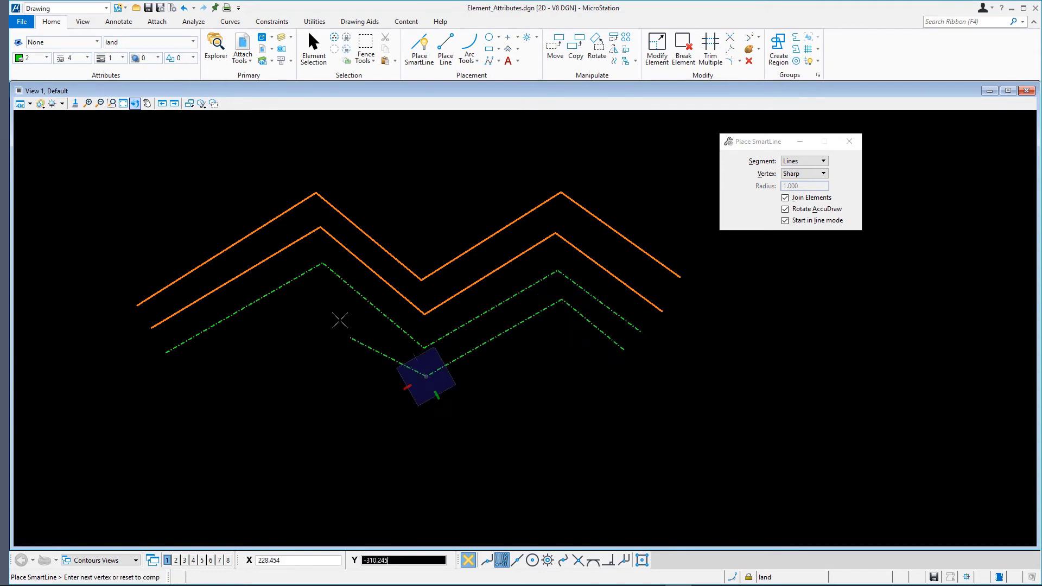
{"action": "left_click", "coordinate": [324, 290]}
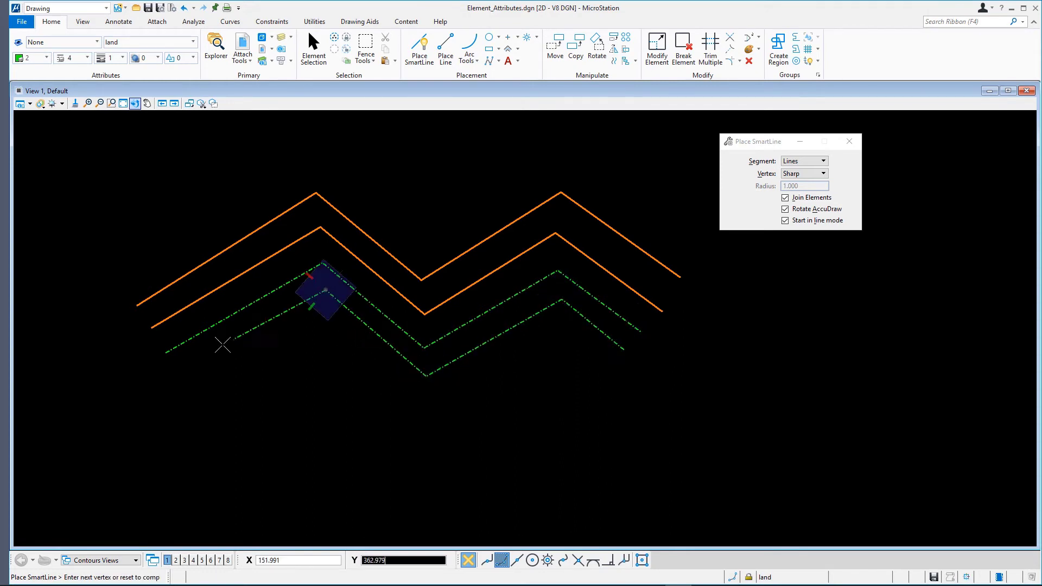
{"action": "left_click", "coordinate": [183, 372]}
{"action": "right_click", "coordinate": [183, 372]}
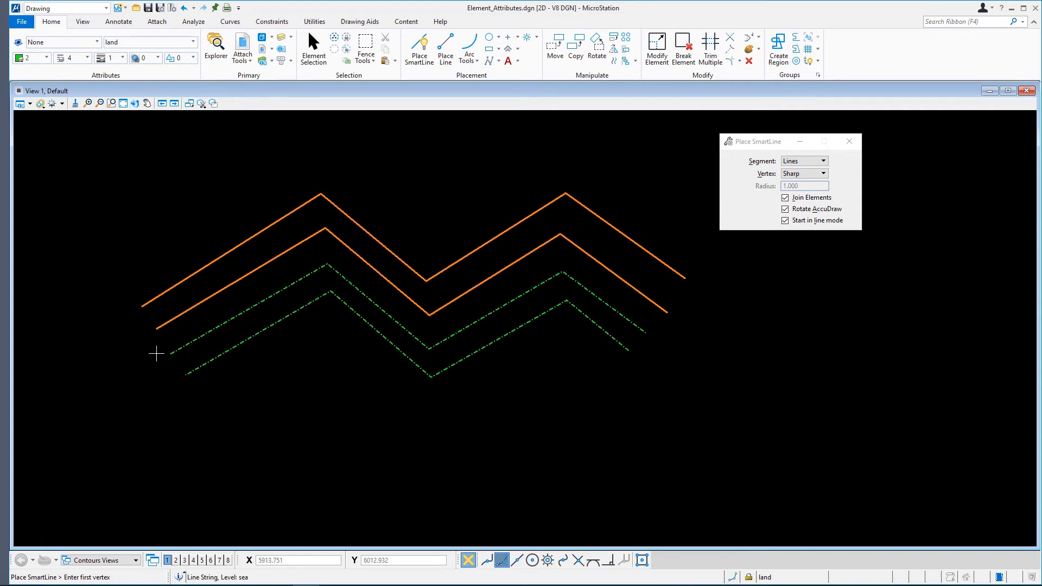
Step: Make sea the active level
{"action": "left_click", "coordinate": [184, 46]}
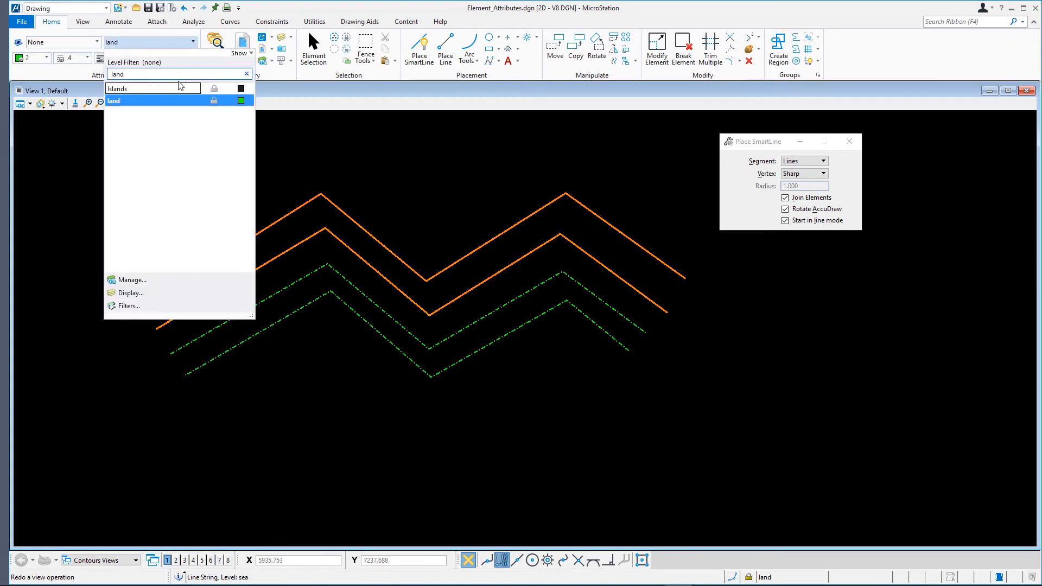
{"action": "left_click", "coordinate": [246, 76]}
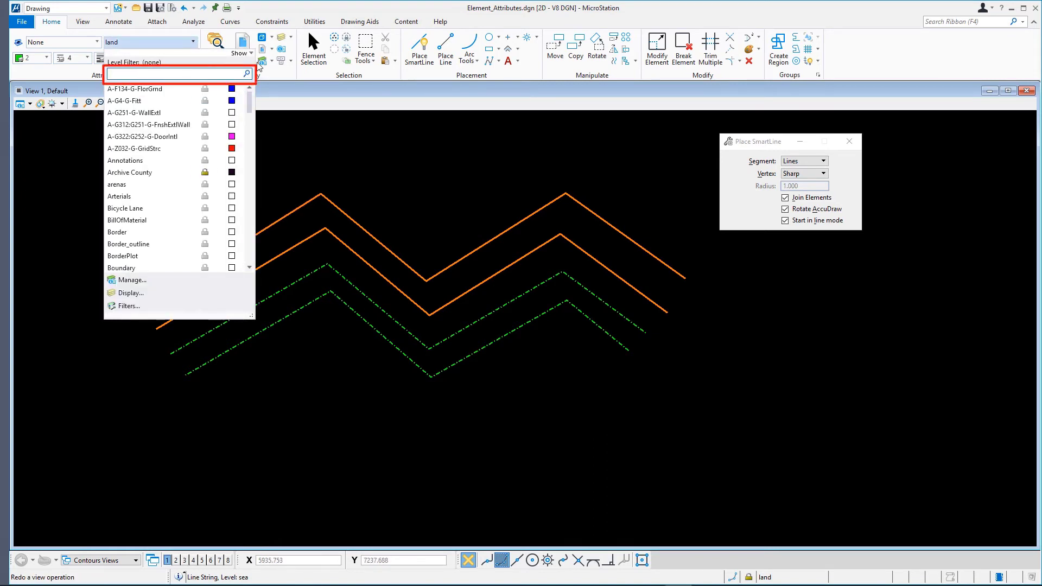
{"action": "type", "text": "sea"}
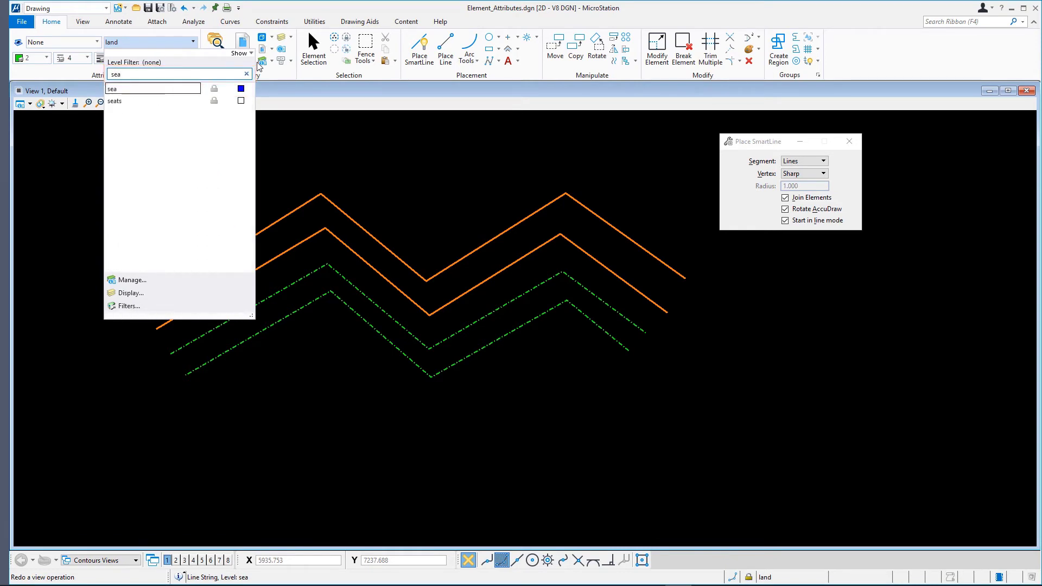
{"action": "left_click", "coordinate": [161, 91]}
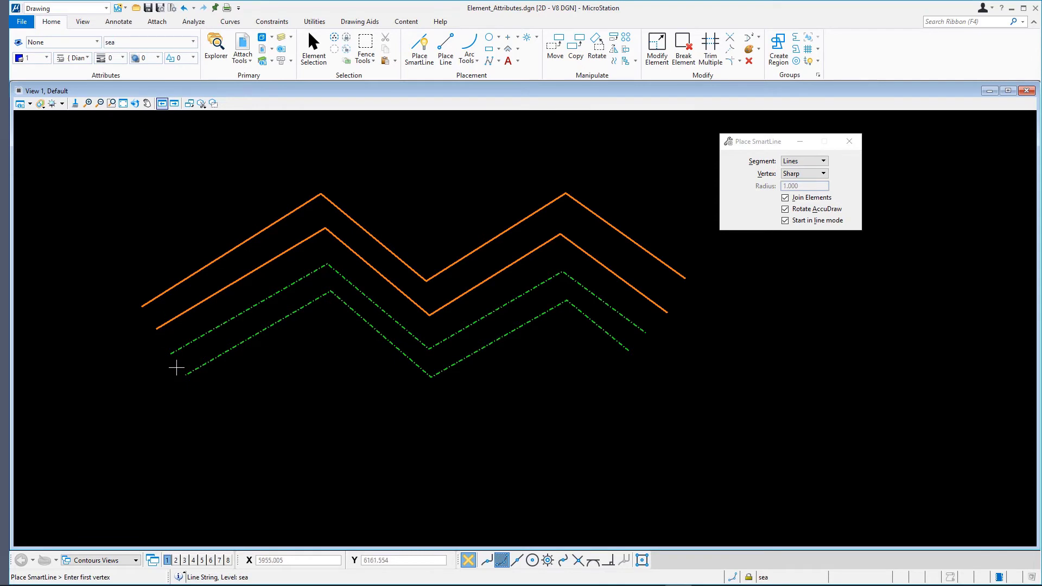
Step: Draw two parallel blue zigzag SmartLines beneath the green dash-dot pair
{"action": "left_click", "coordinate": [607, 365]}
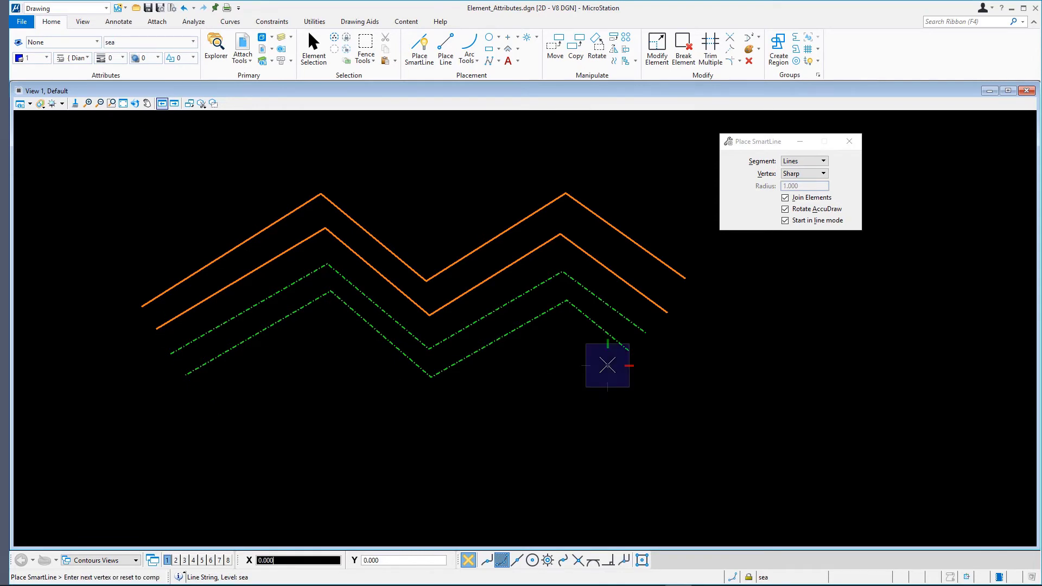
{"action": "left_click", "coordinate": [567, 334]}
{"action": "left_click", "coordinate": [434, 407]}
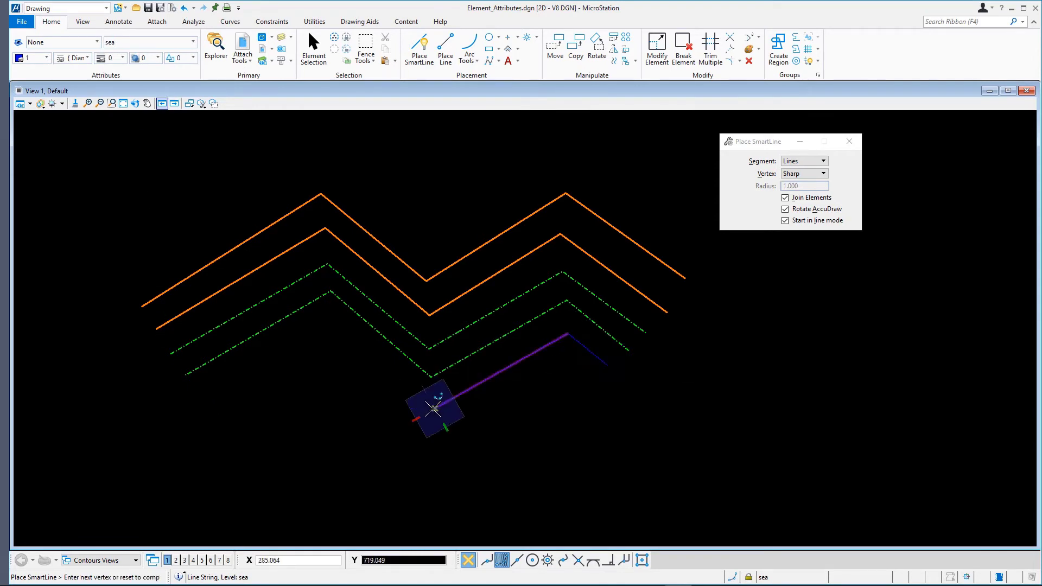
{"action": "left_click", "coordinate": [328, 324]}
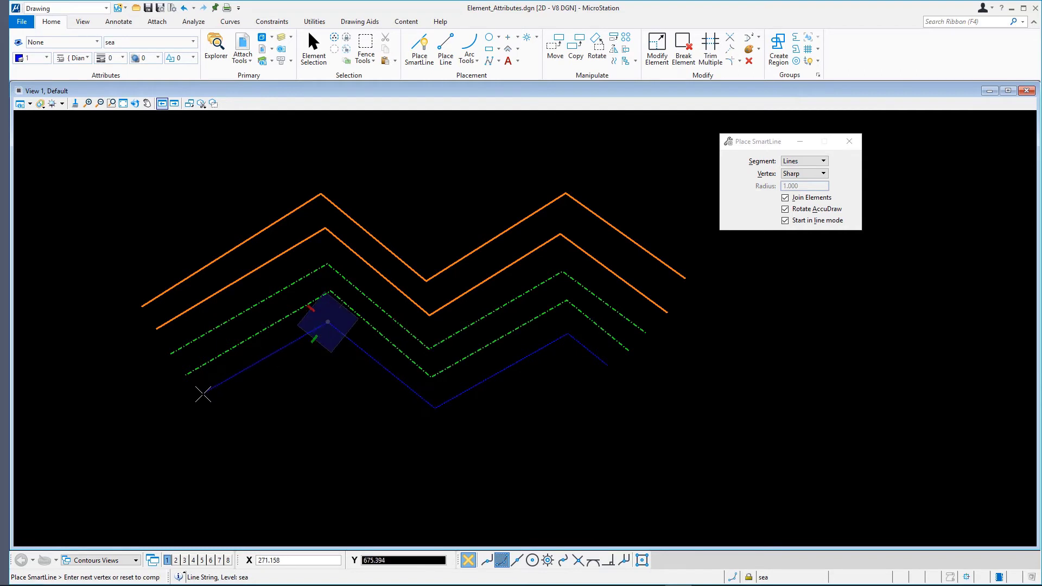
{"action": "left_click", "coordinate": [201, 395]}
{"action": "right_click", "coordinate": [199, 400]}
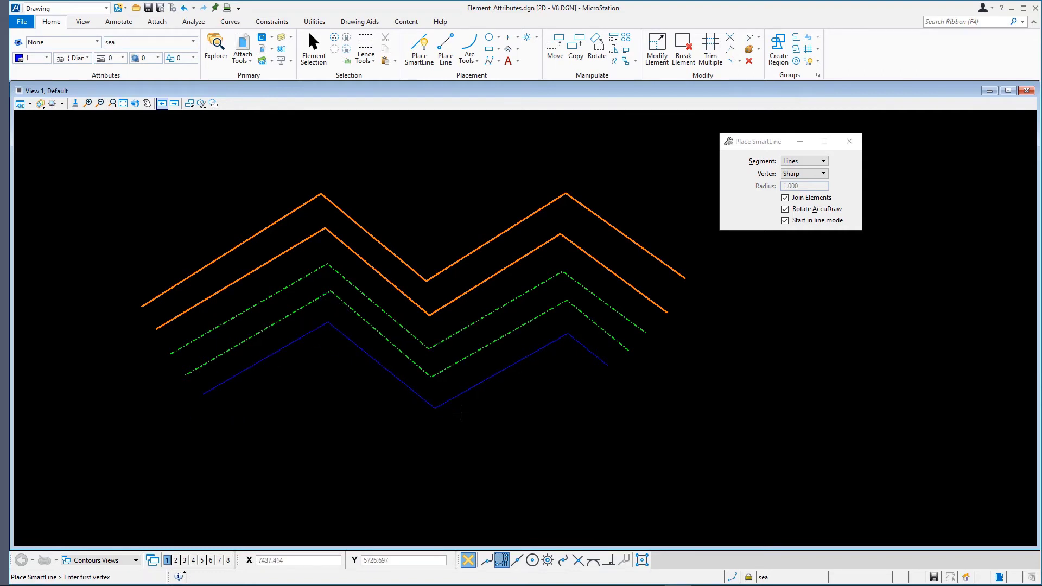
{"action": "left_click", "coordinate": [594, 379]}
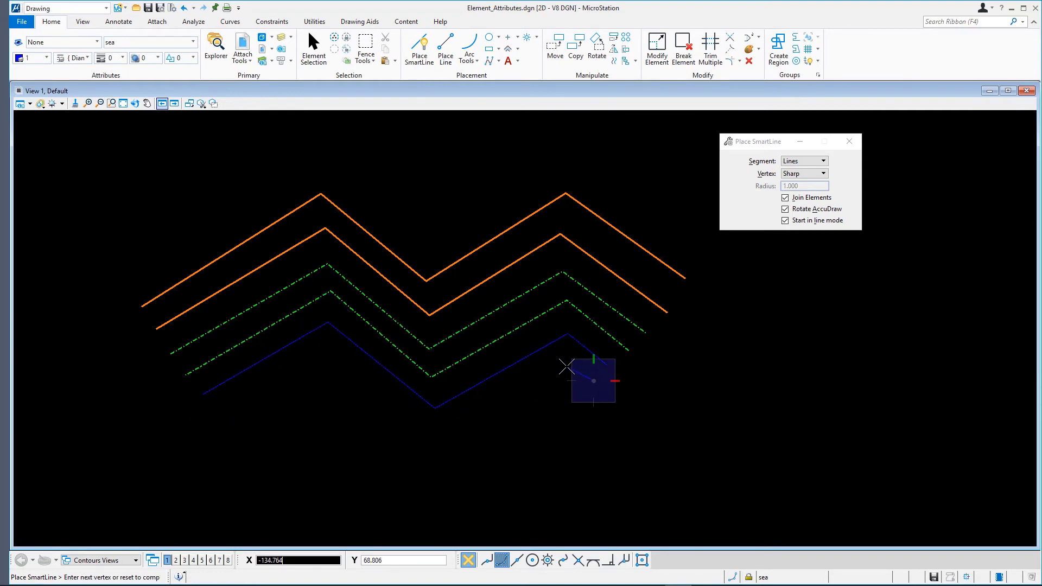
{"action": "left_click", "coordinate": [568, 366]}
{"action": "left_click", "coordinate": [436, 437]}
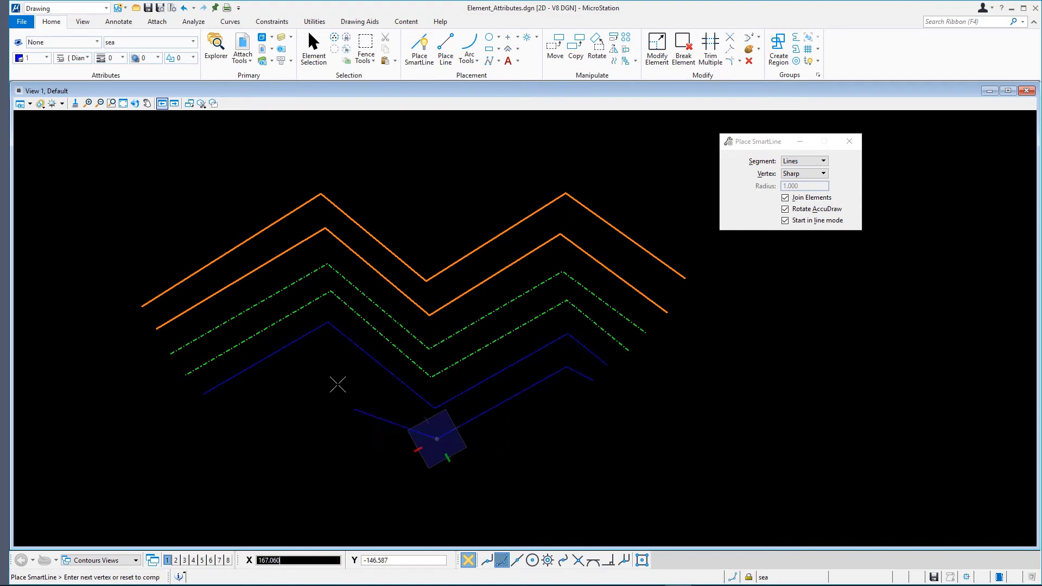
{"action": "left_click", "coordinate": [329, 356]}
{"action": "left_click", "coordinate": [217, 418]}
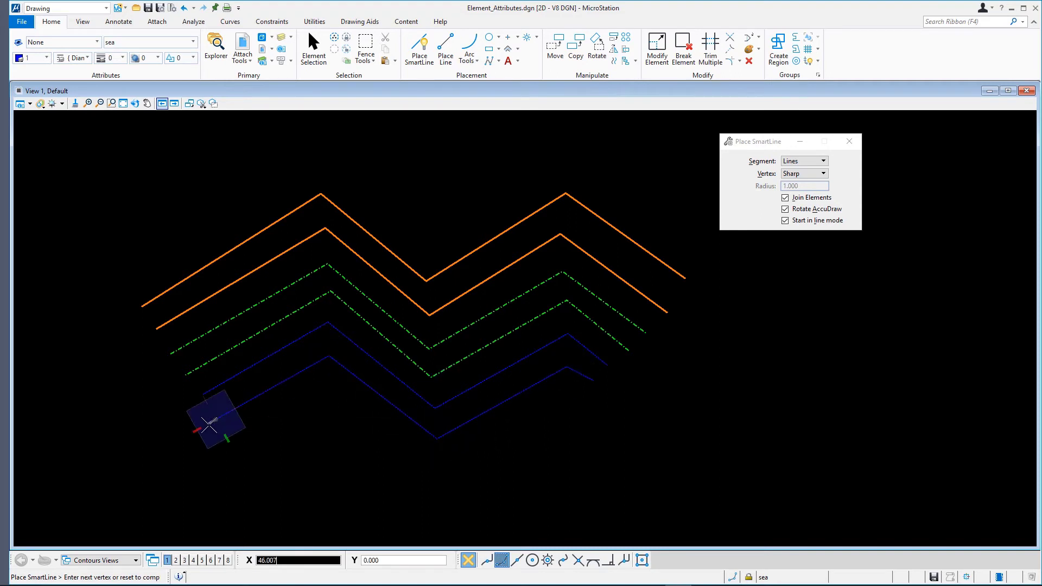
{"action": "right_click", "coordinate": [194, 431]}
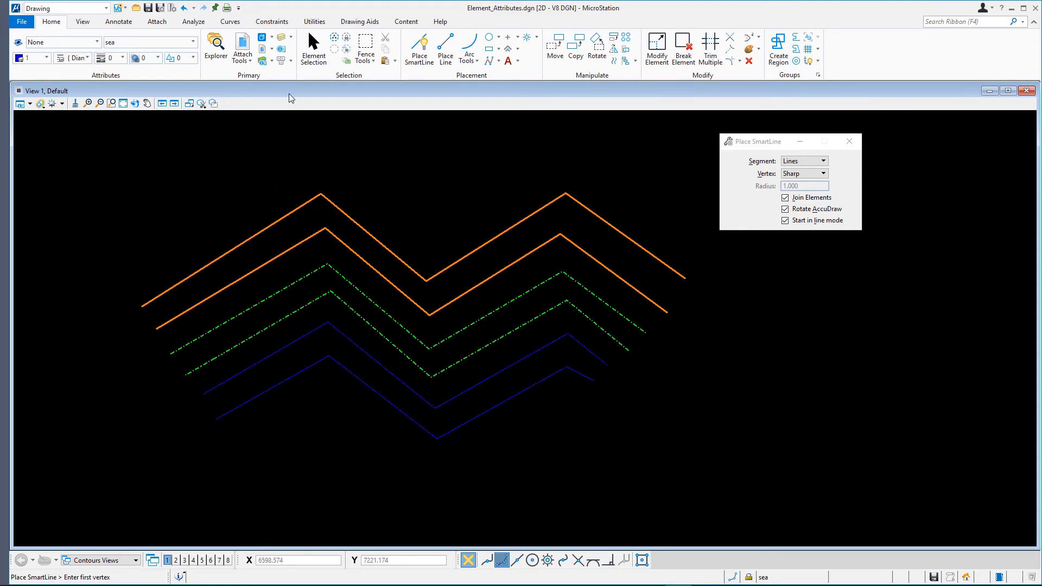
Step: Open the Default model's Properties from the Models list
{"action": "left_click", "coordinate": [262, 37]}
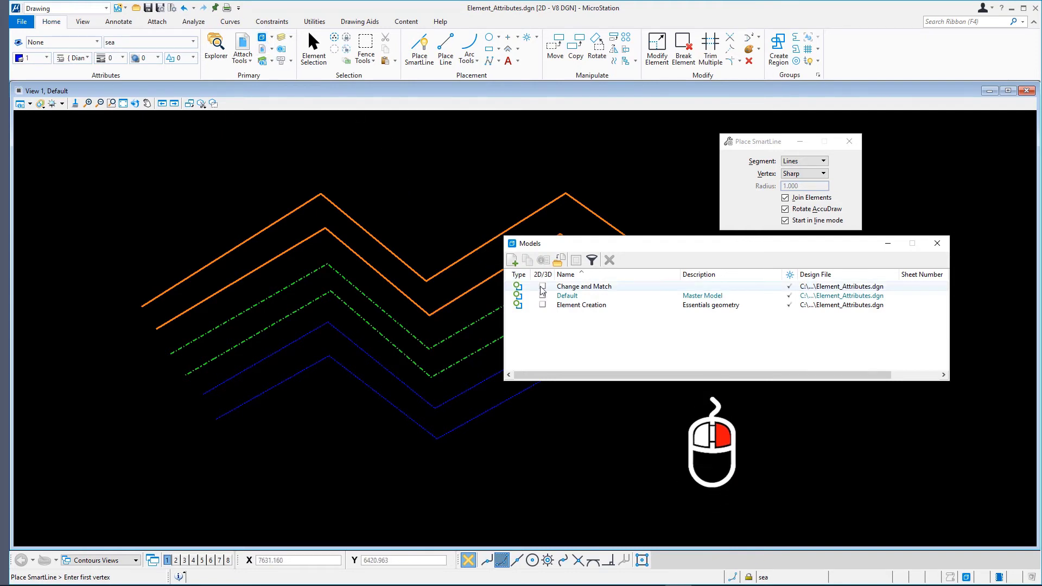
{"action": "right_click", "coordinate": [560, 296]}
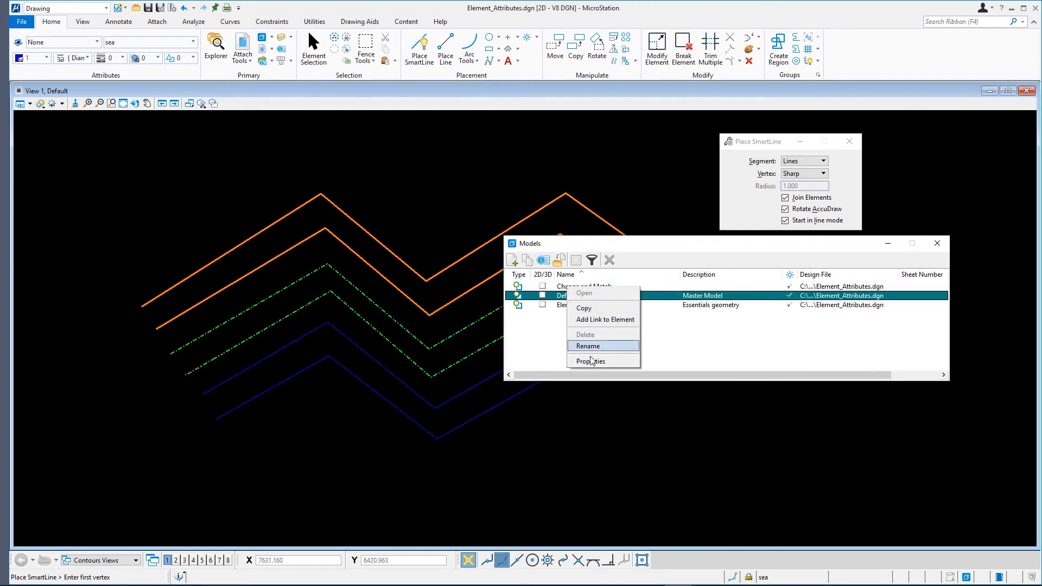
{"action": "left_click", "coordinate": [590, 362]}
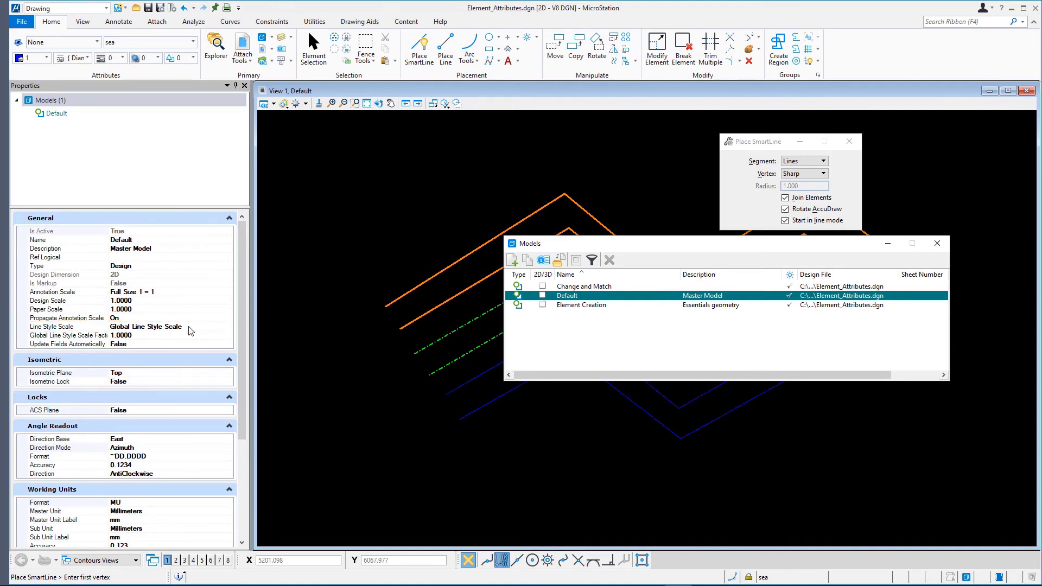
Step: Change the Global Line Style Scale Factor from 1 to 10, then close Models
{"action": "left_click", "coordinate": [152, 336]}
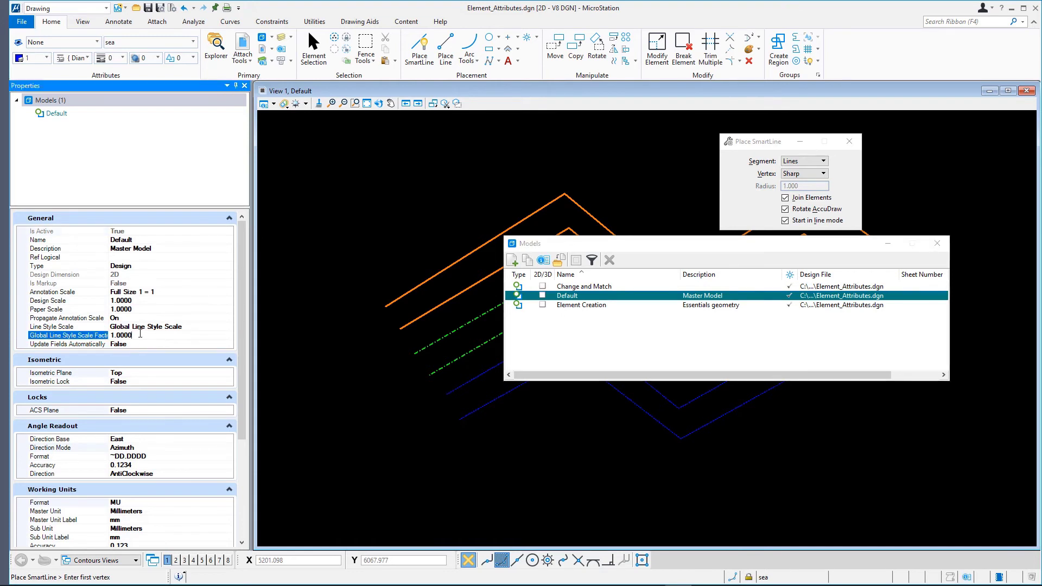
{"action": "key", "text": "BackSpace"}
{"action": "key", "text": "BackSpace"}
{"action": "key", "text": "BackSpace"}
{"action": "key", "text": "BackSpace"}
{"action": "key", "text": "BackSpace"}
{"action": "key", "text": "BackSpace"}
{"action": "type", "text": "10"}
{"action": "key", "text": "Return"}
{"action": "left_click", "coordinate": [937, 244]}
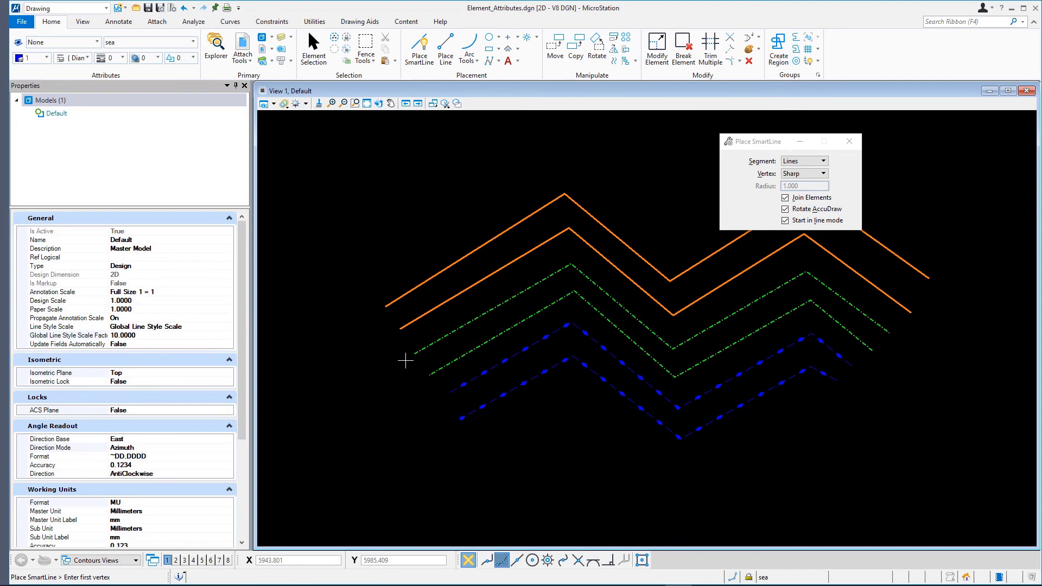
{"action": "scroll", "coordinate": [623, 331], "scroll_direction": "up", "scroll_amount": 3}
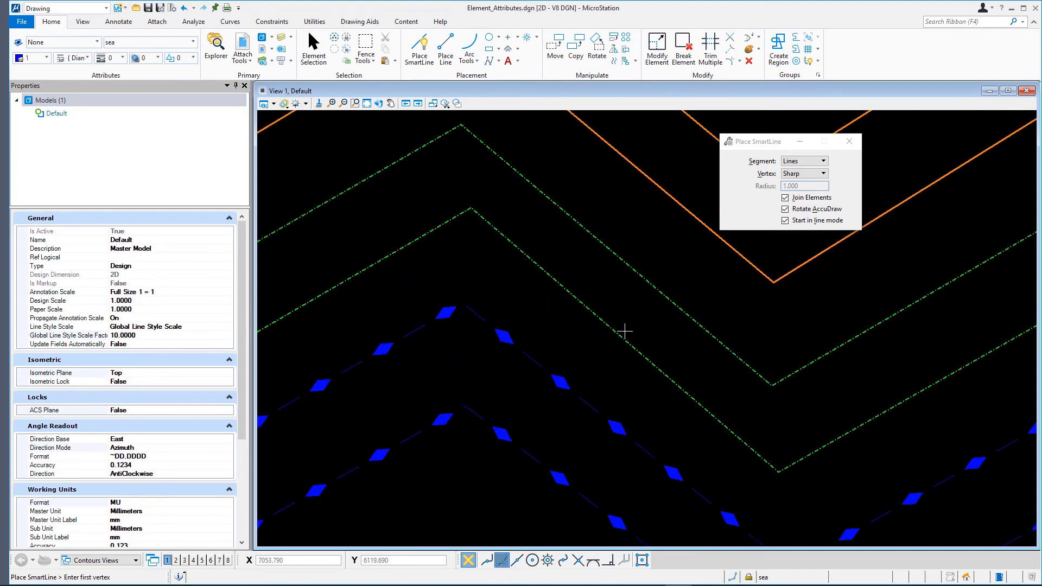
{"action": "scroll", "coordinate": [624, 331], "scroll_direction": "down", "scroll_amount": 3}
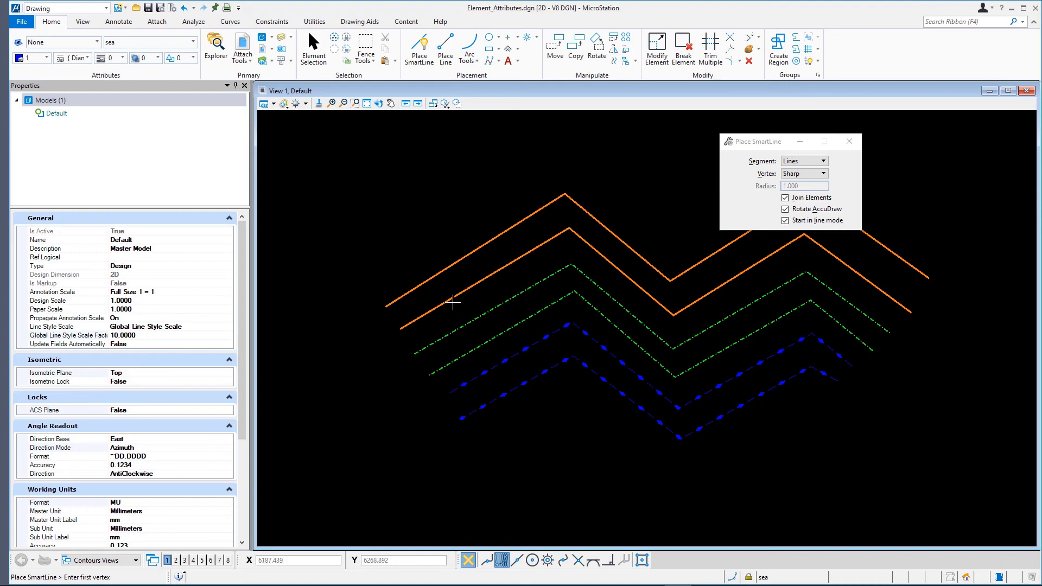
Step: Select the upper blue diamond line and show its Properties
{"action": "left_click", "coordinate": [312, 48]}
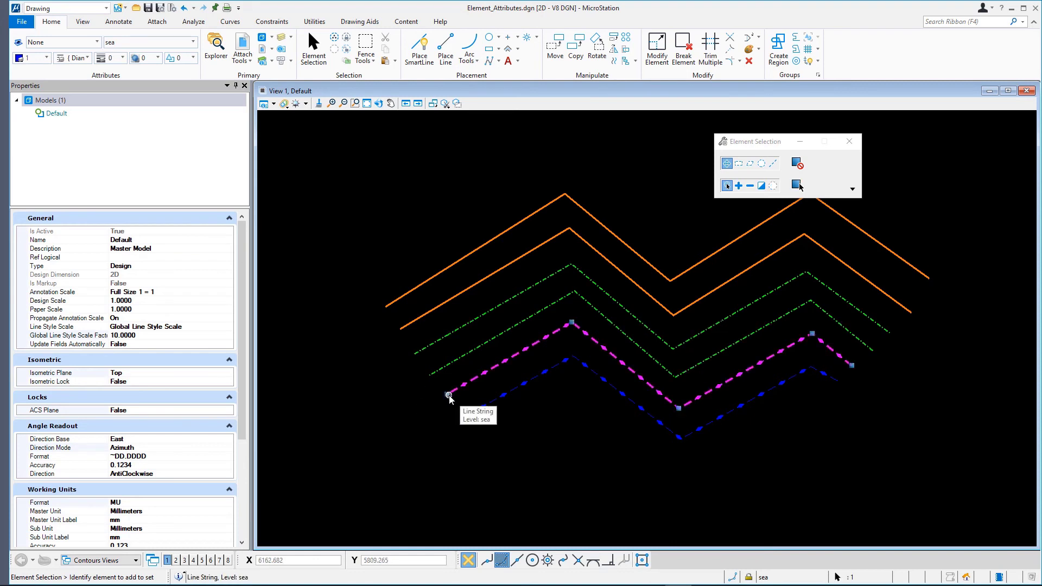
{"action": "left_click", "coordinate": [448, 396]}
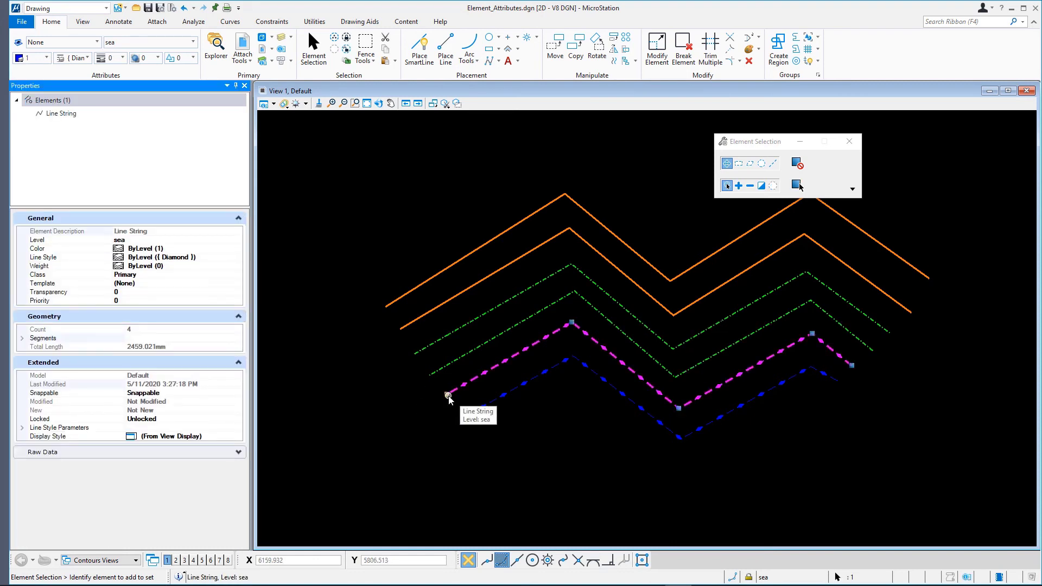
{"action": "right_click", "coordinate": [449, 397]}
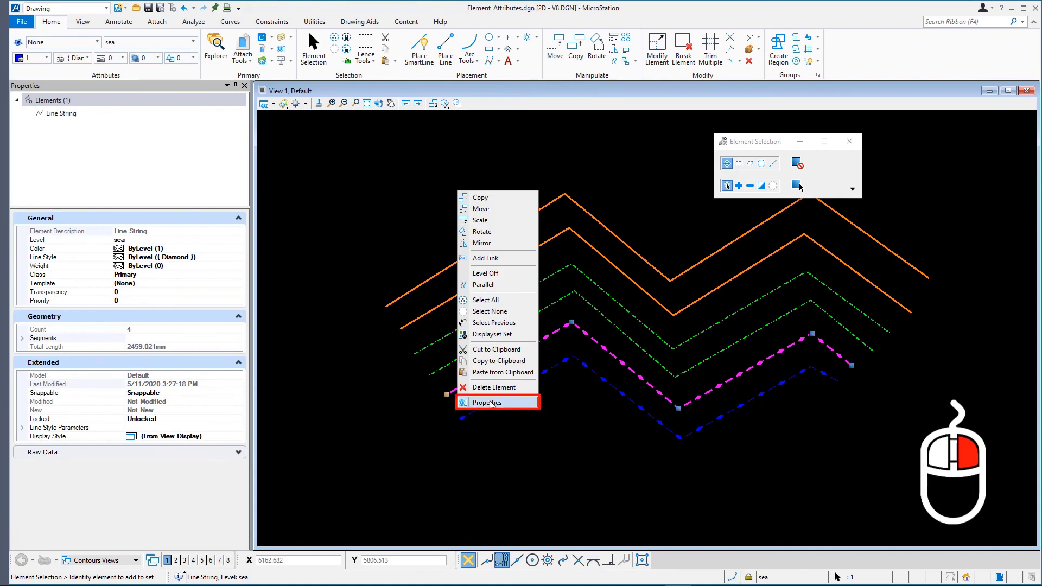
{"action": "left_click", "coordinate": [488, 402]}
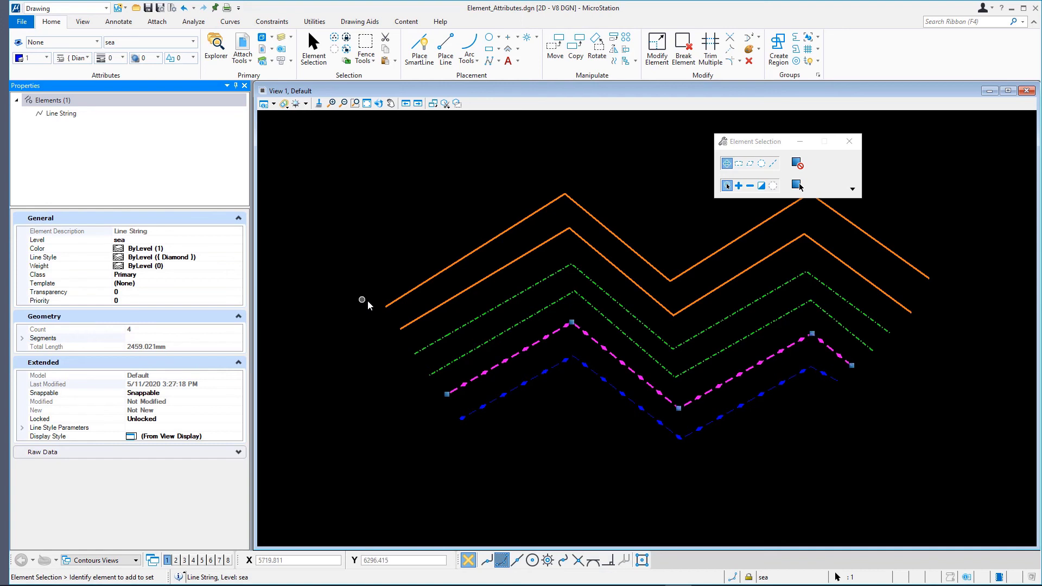
Step: Select the top orange line to review its level geometry and ByLevel properties
{"action": "left_click", "coordinate": [385, 307]}
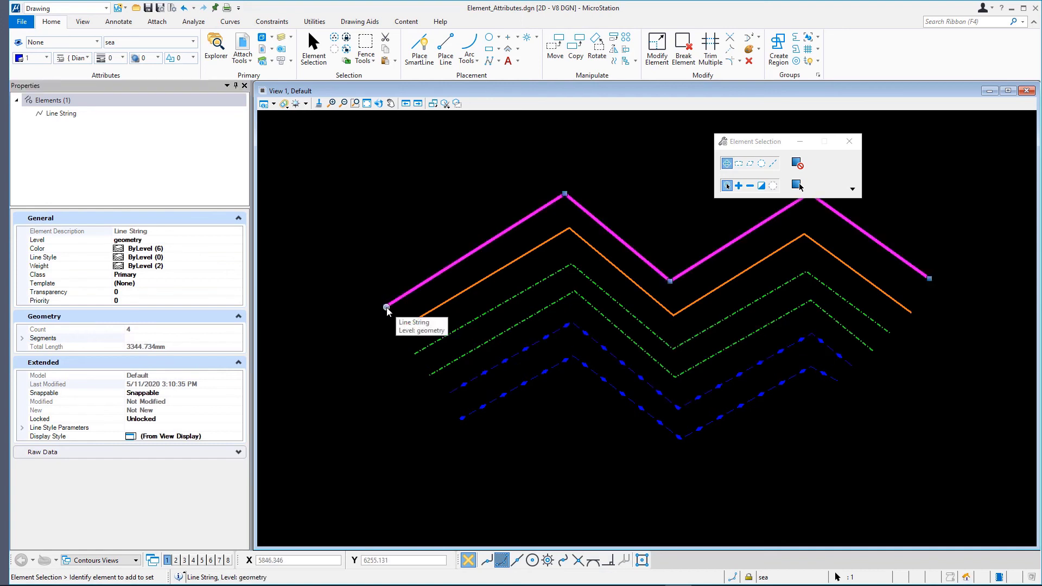